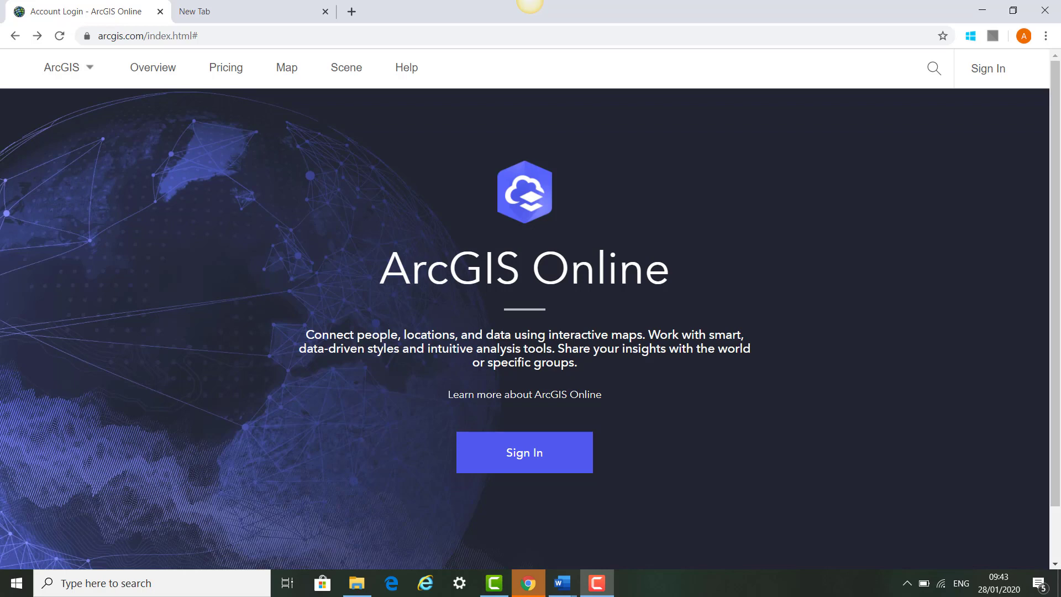
Sign in to ArcGIS Online with the prefilled account credentials and open the organization's map viewer
{"action": "left_click", "coordinate": [533, 457]}
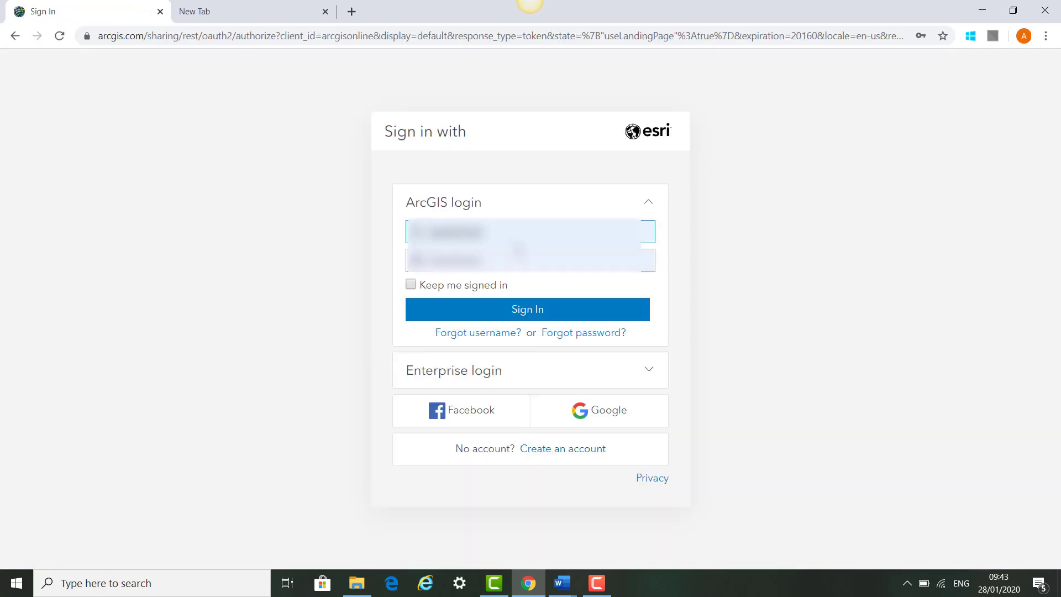
{"action": "left_click", "coordinate": [518, 312]}
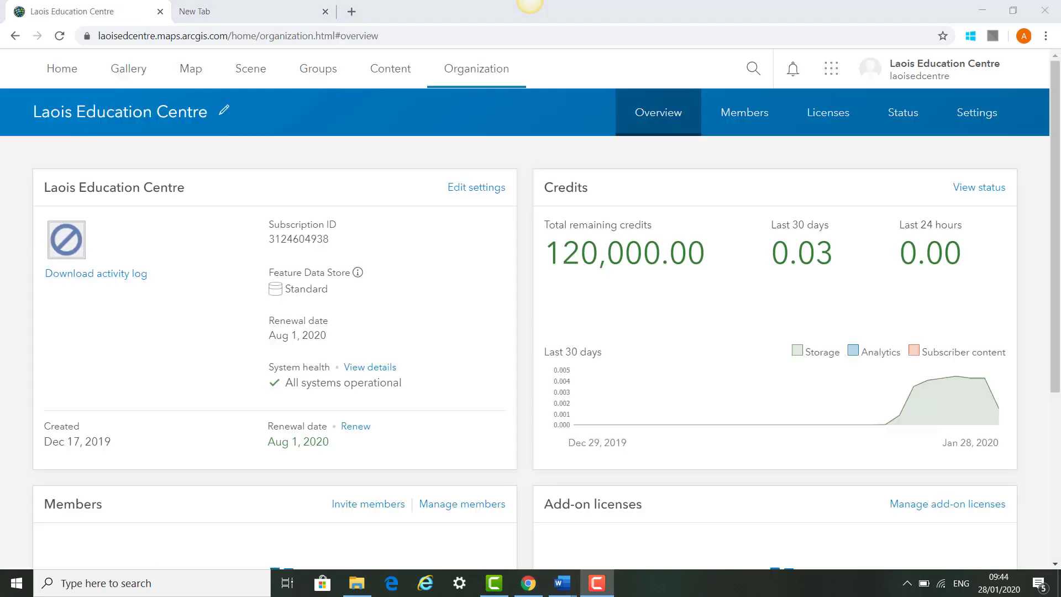
{"action": "left_click", "coordinate": [191, 69]}
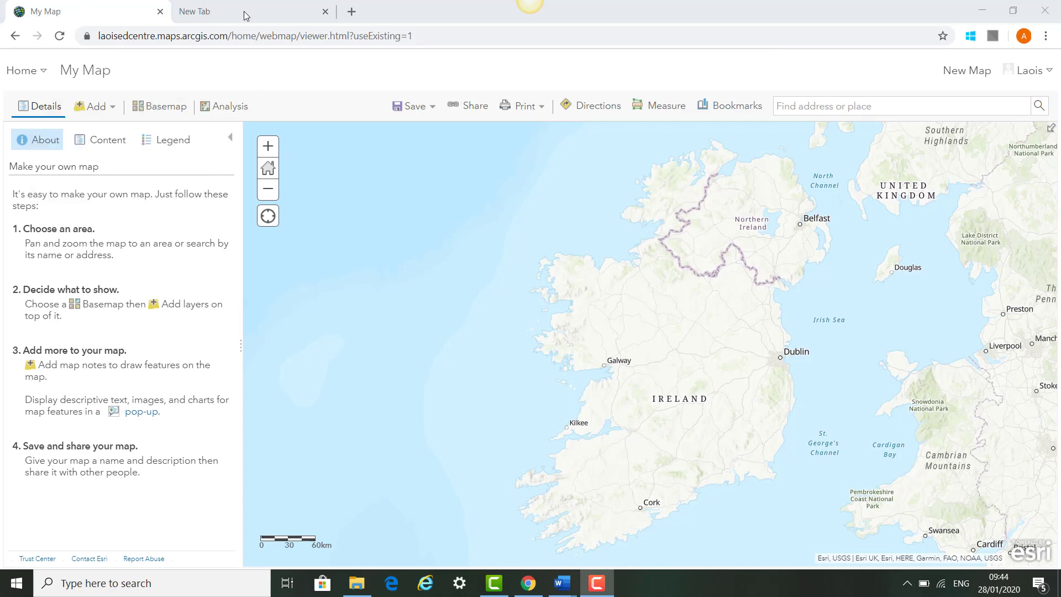
Search the web for "Download Earthquake data USGS spreadsheet" in the other browser tab and open the USGS CSV/Spreadsheet page
{"action": "left_click", "coordinate": [246, 14]}
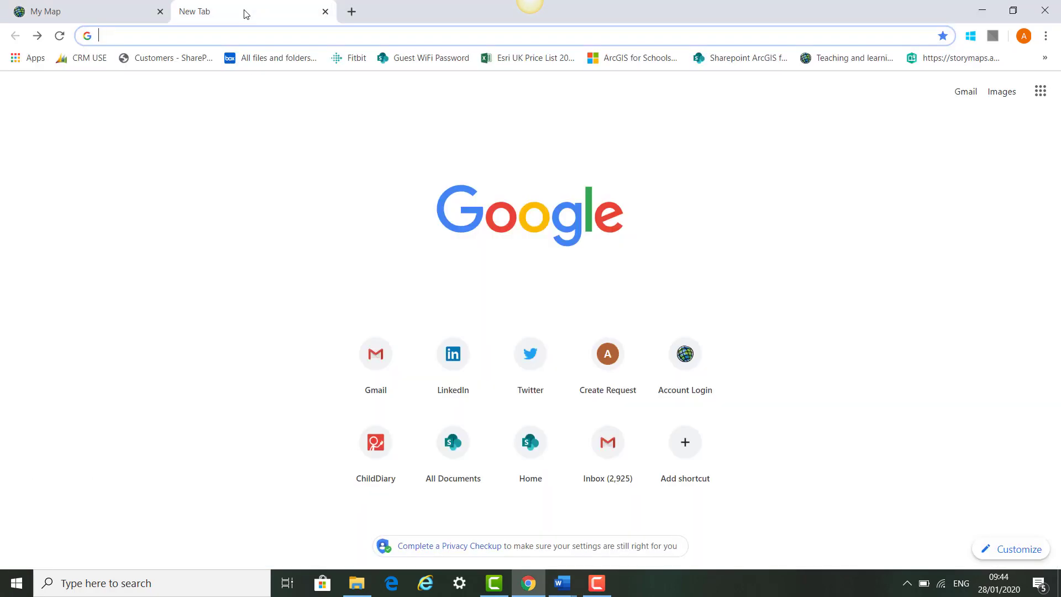
{"action": "left_click", "coordinate": [411, 294]}
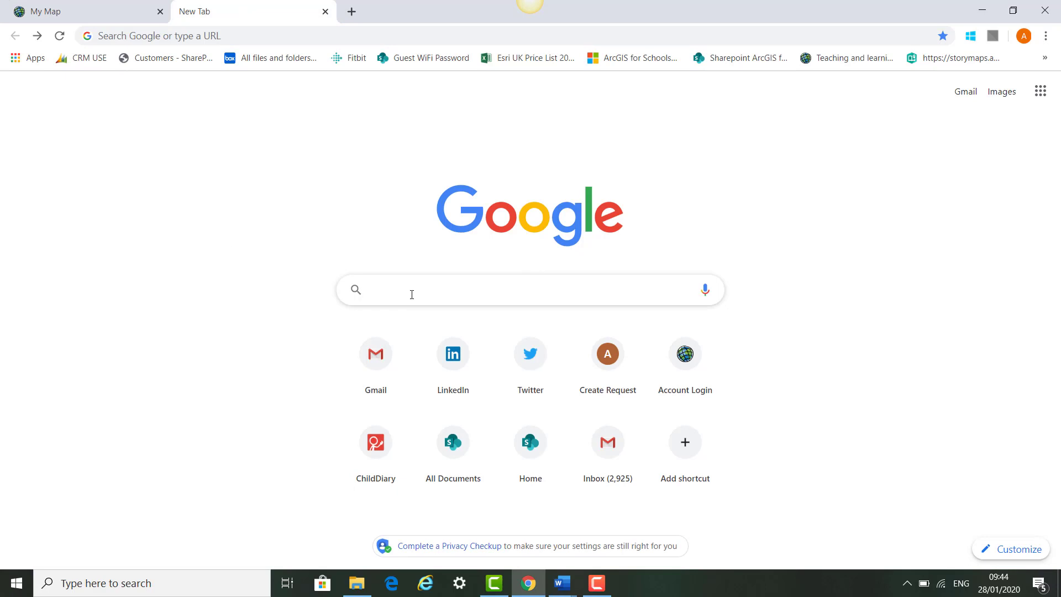
{"action": "type", "text": "dow"}
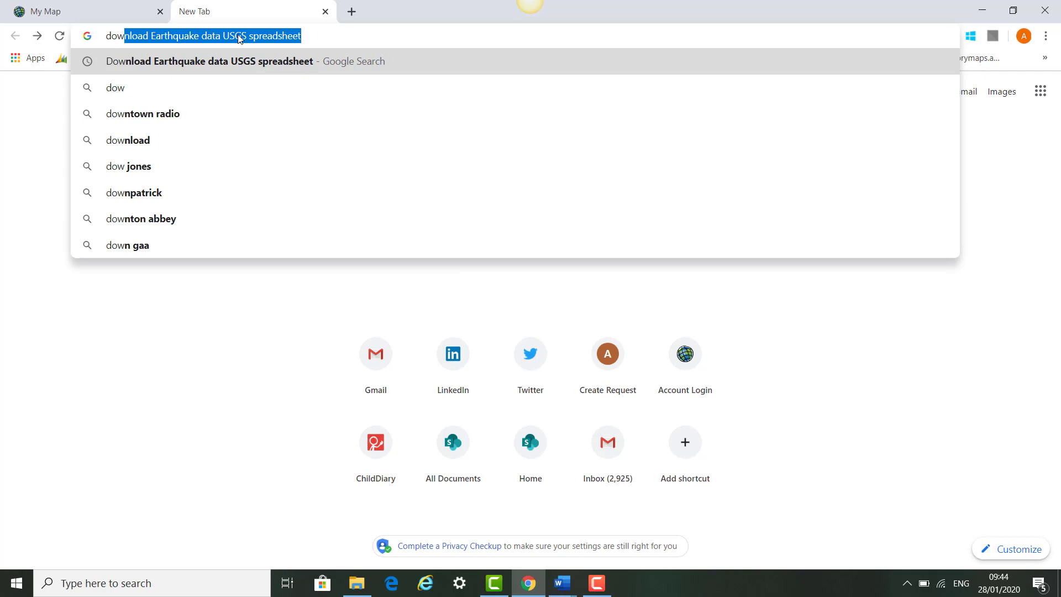
{"action": "key", "text": "Return"}
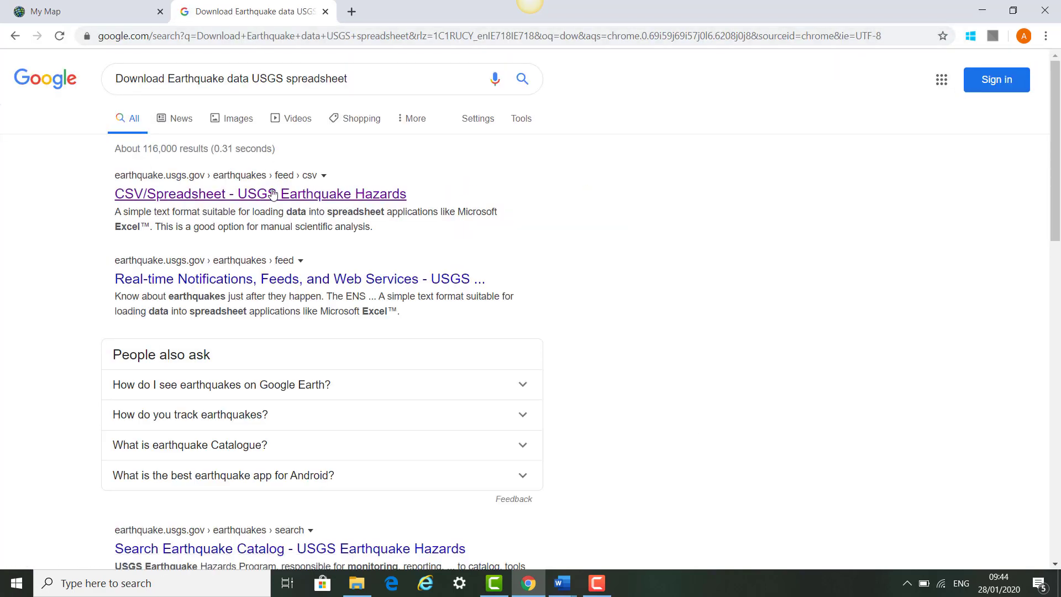
{"action": "left_click", "coordinate": [278, 192]}
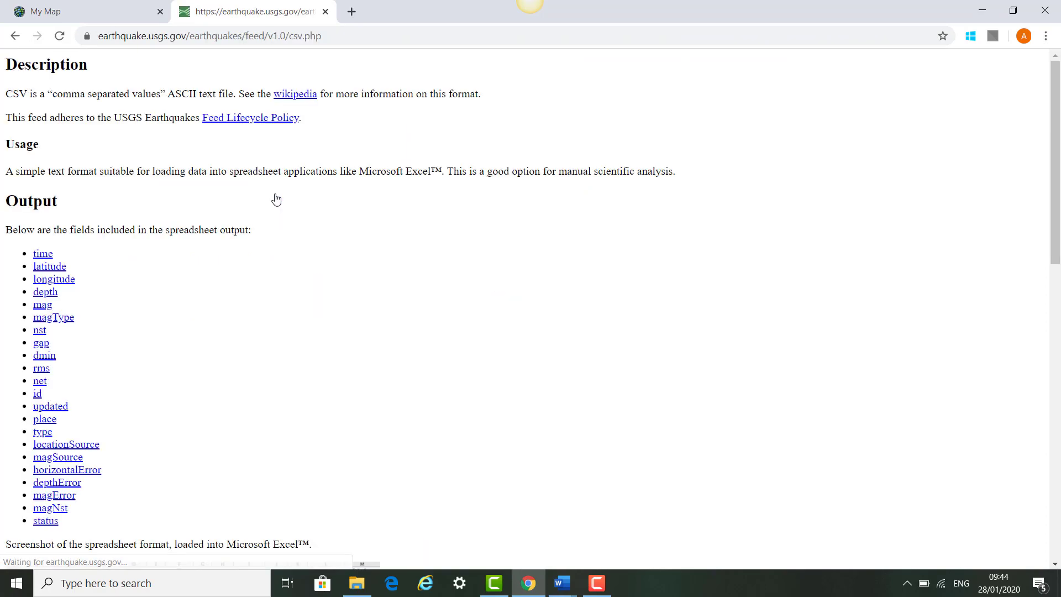
Download the CSV feed of All Earthquakes for the Past 7 Days
{"action": "scroll", "coordinate": [212, 264], "scroll_direction": "down", "scroll_amount": 9}
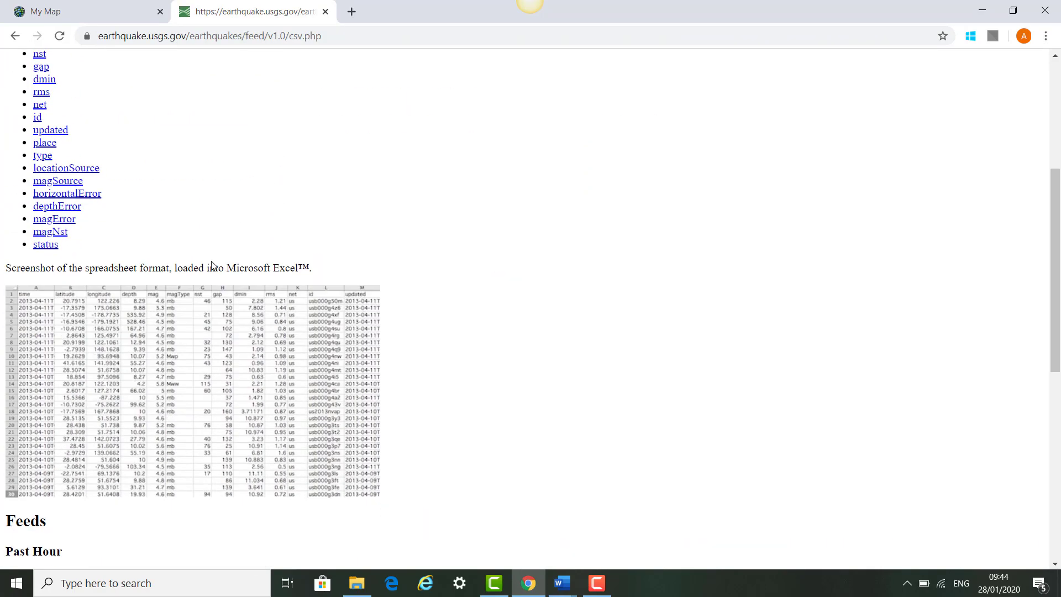
{"action": "scroll", "coordinate": [212, 264], "scroll_direction": "down", "scroll_amount": 5}
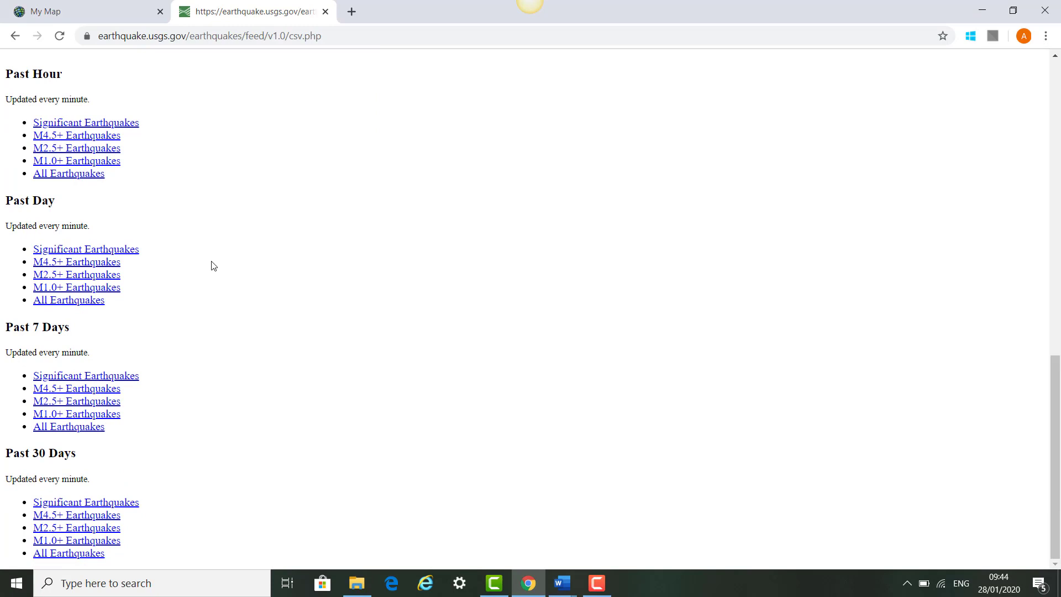
{"action": "left_click", "coordinate": [65, 431]}
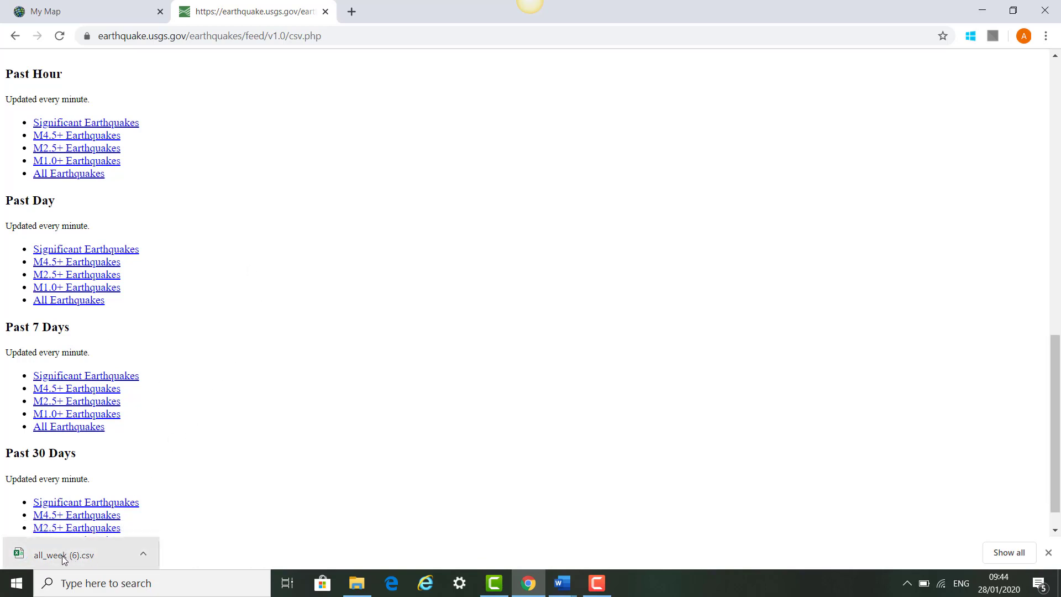
Add the downloaded all_week (6).csv to My Map as a layer and style its points by the mag attribute
{"action": "left_click", "coordinate": [77, 10]}
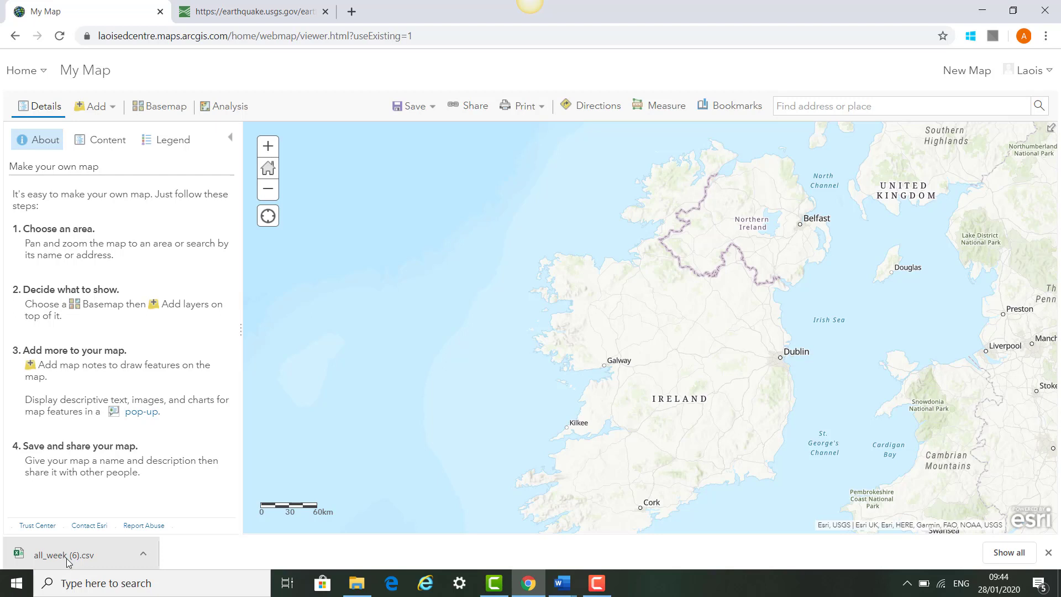
{"action": "left_click_drag", "start_coordinate": [67, 561], "coordinate": [533, 350]}
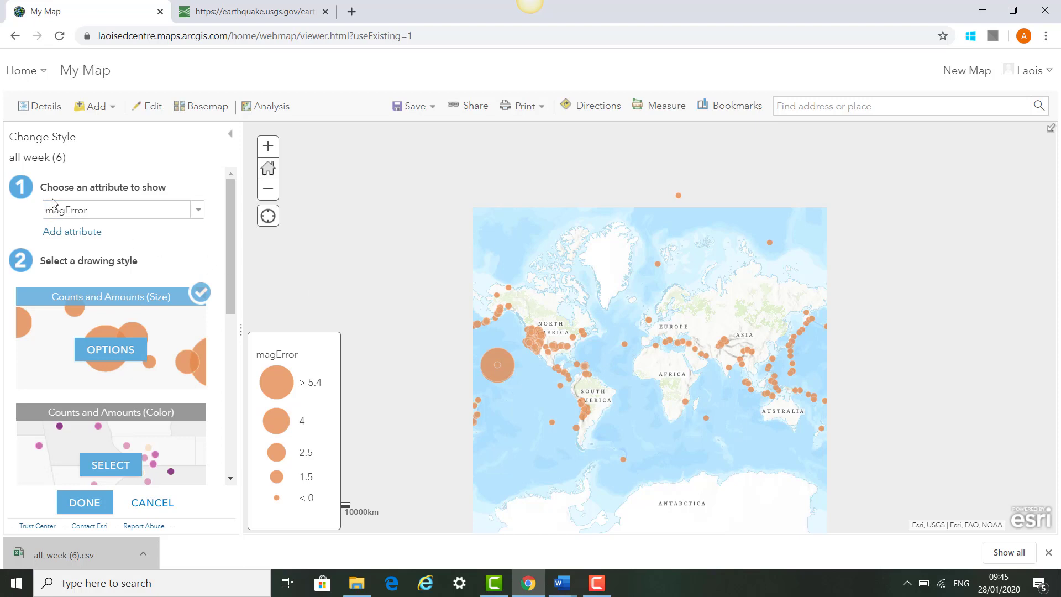
{"action": "left_click", "coordinate": [199, 210]}
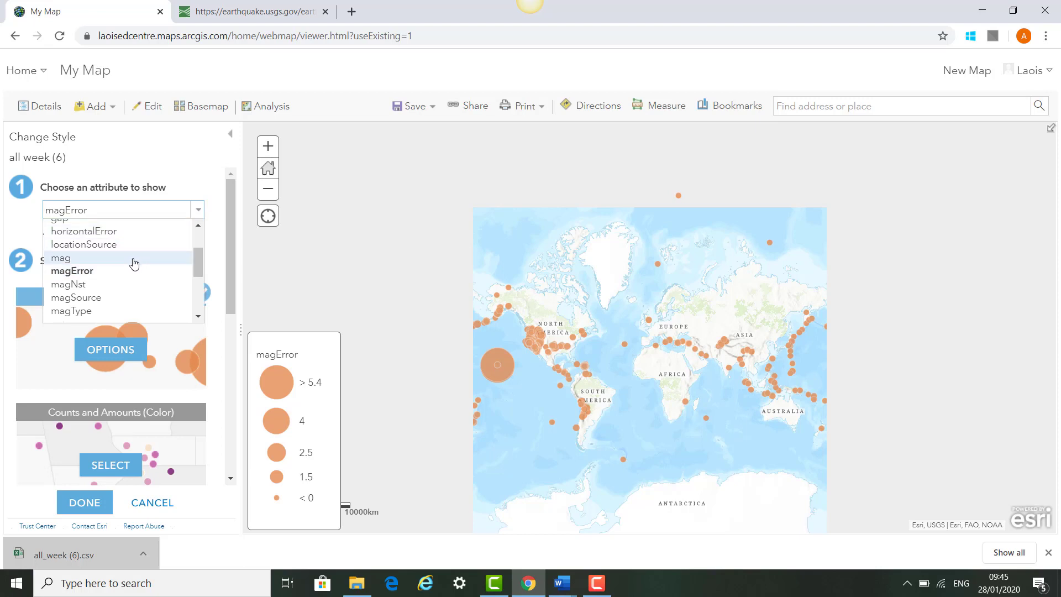
{"action": "left_click", "coordinate": [135, 258]}
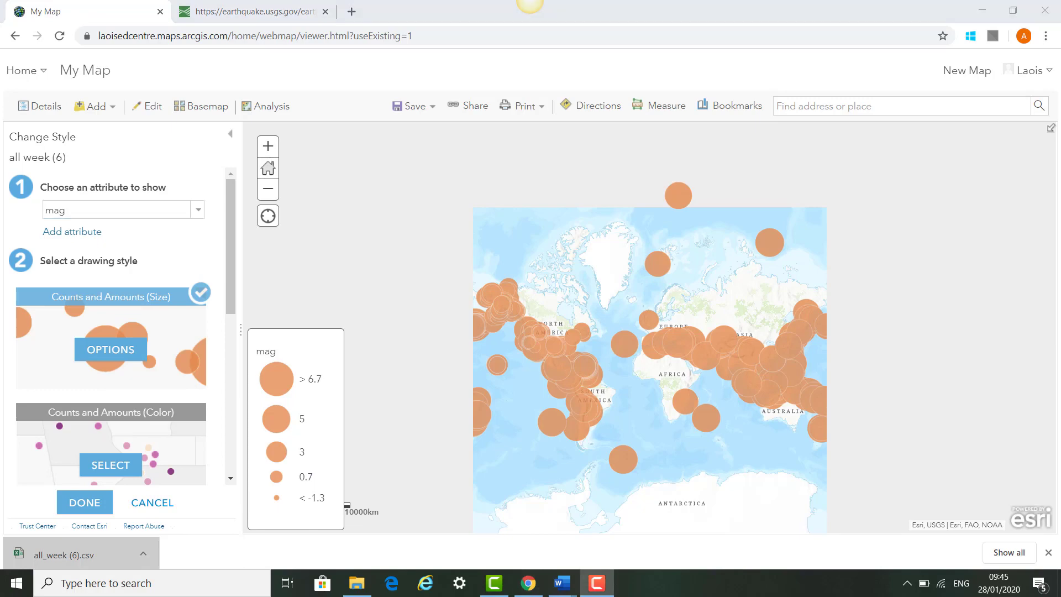
{"action": "scroll", "coordinate": [586, 360], "scroll_direction": "up", "scroll_amount": 2}
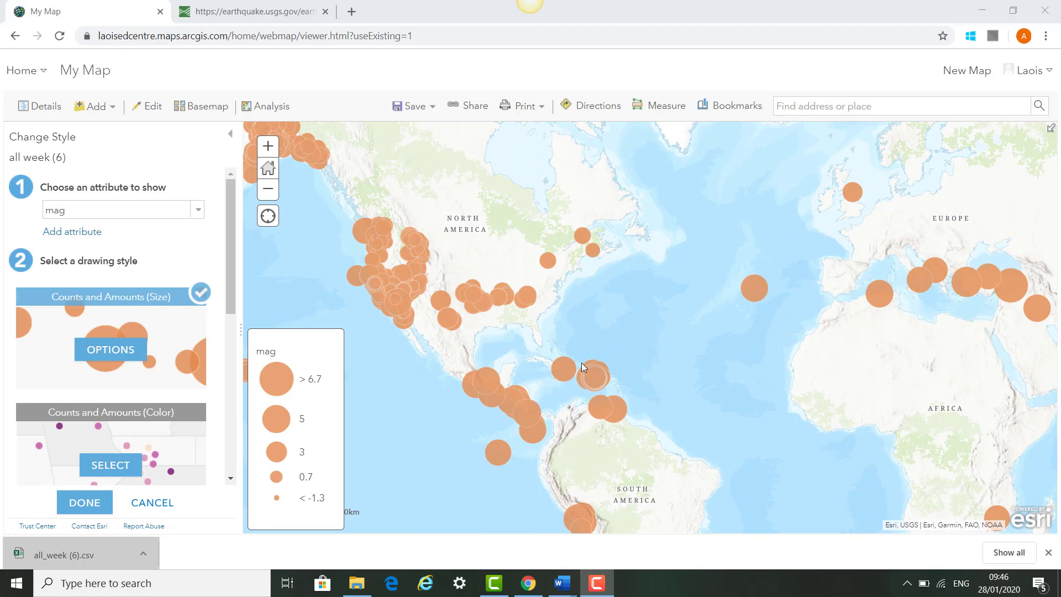
{"action": "left_click", "coordinate": [92, 502]}
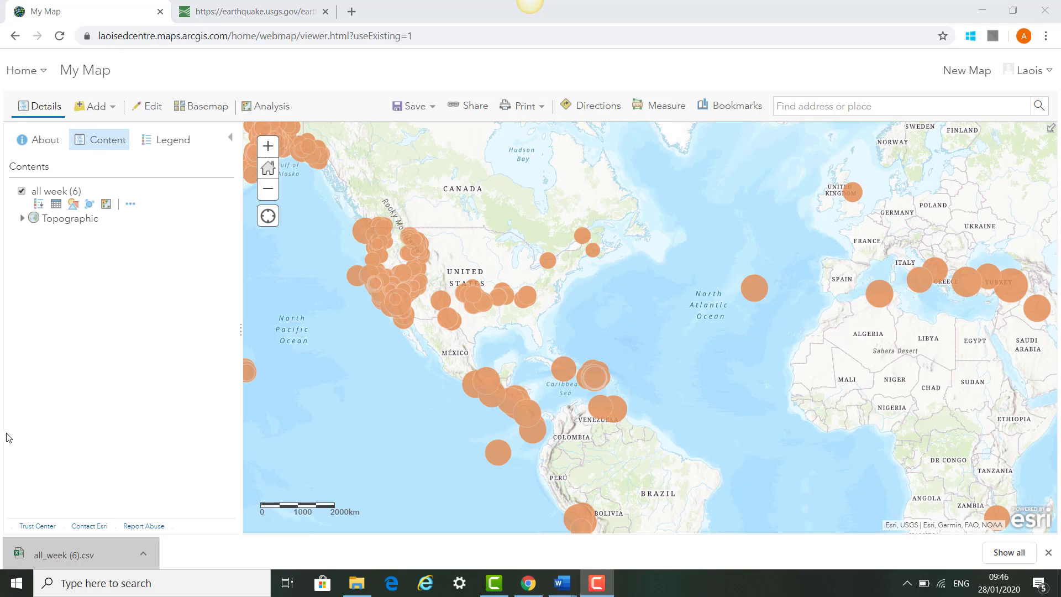
{"action": "left_click", "coordinate": [1048, 552]}
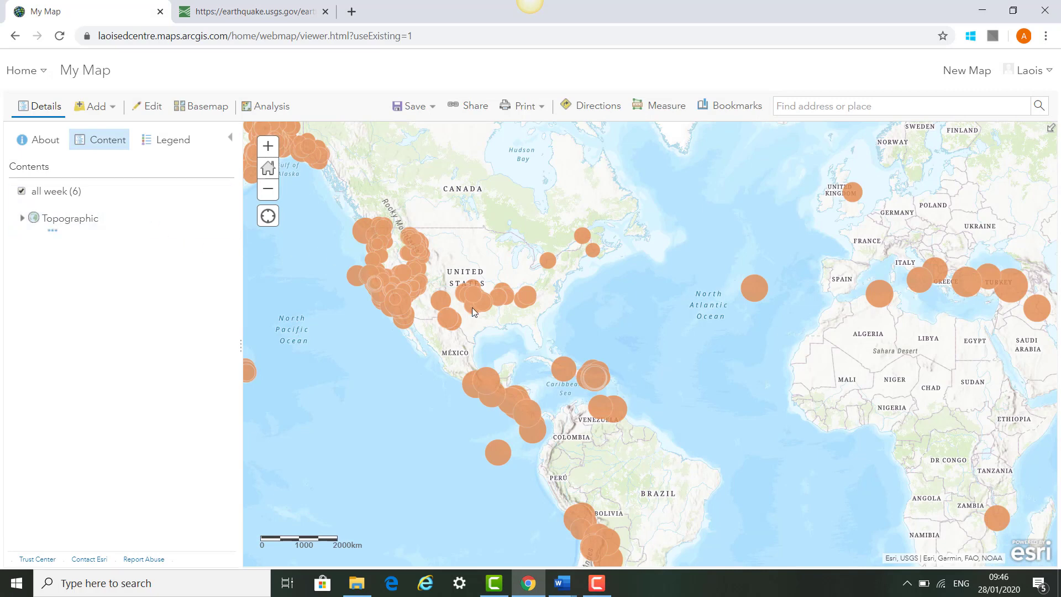
Examine the attribute details of an earthquake point in western Texas, including its place, and close them
{"action": "left_click", "coordinate": [447, 320]}
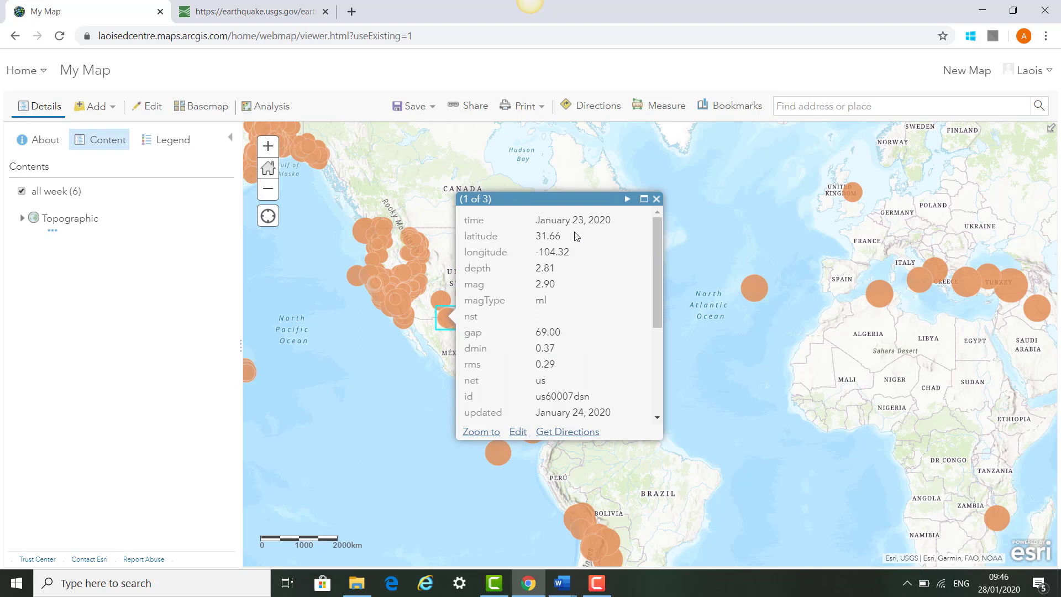
{"action": "left_click_drag", "start_coordinate": [658, 299], "coordinate": [659, 266]}
{"action": "scroll", "coordinate": [596, 317], "scroll_direction": "down", "scroll_amount": 3}
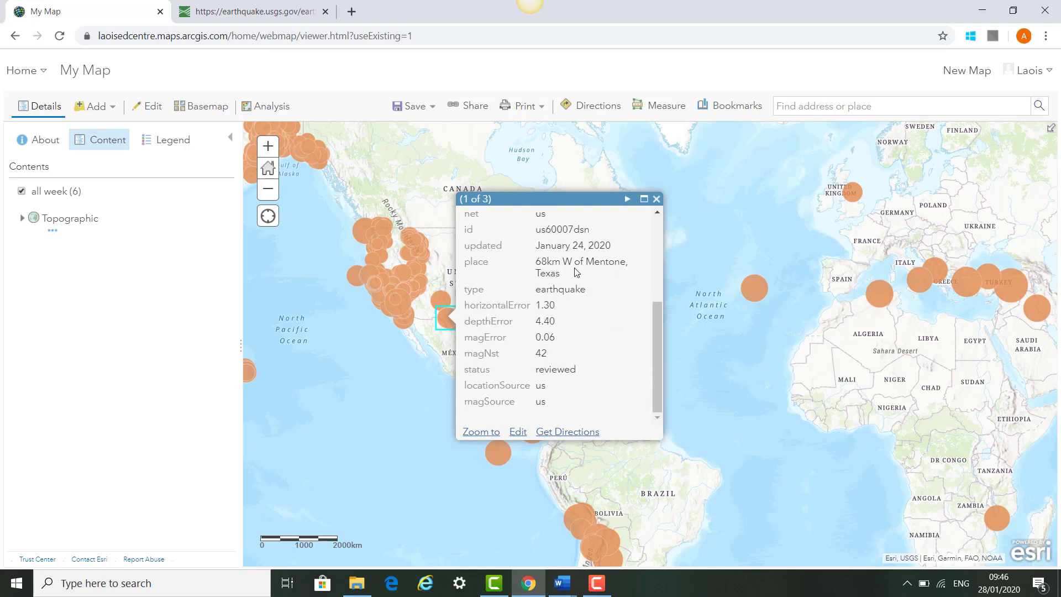
{"action": "left_click", "coordinate": [656, 199]}
Look through the attribute table of the all week (6) layer and close it
{"action": "mouse_move", "coordinate": [98, 204]}
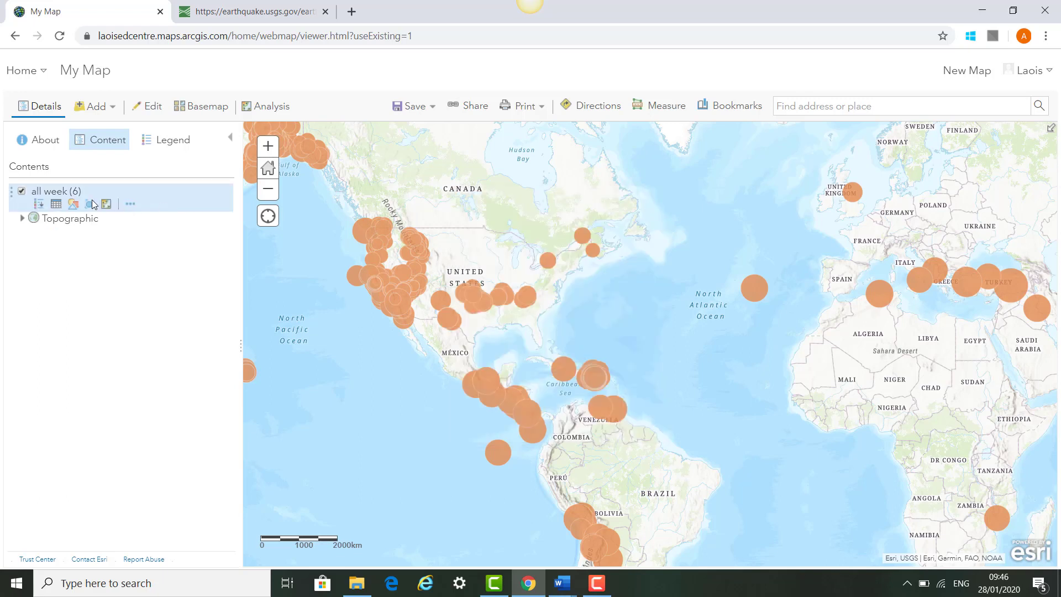
{"action": "left_click", "coordinate": [56, 205]}
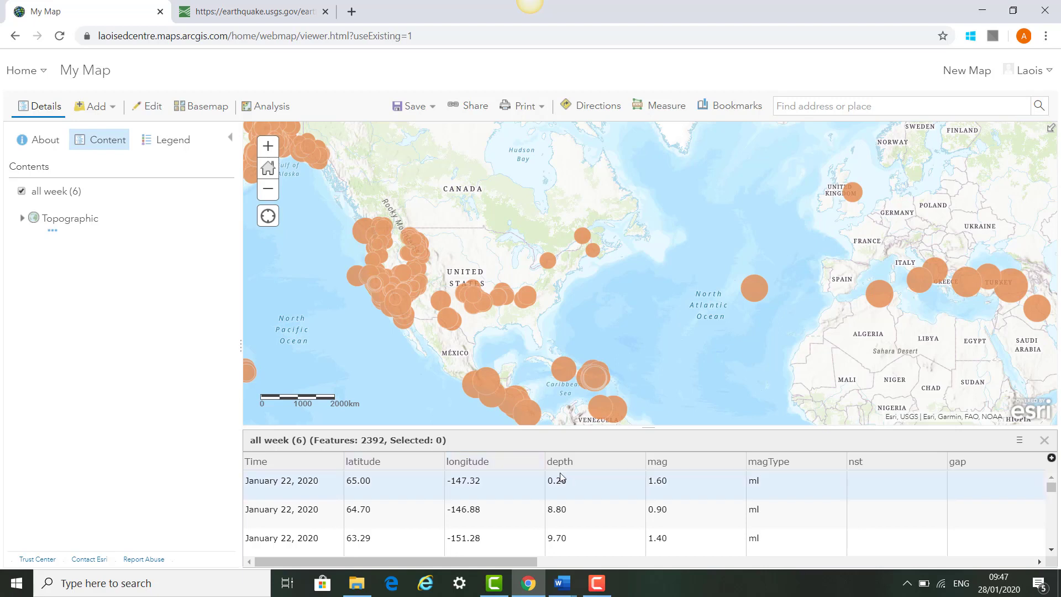
{"action": "scroll", "coordinate": [561, 477], "scroll_direction": "down", "scroll_amount": 5}
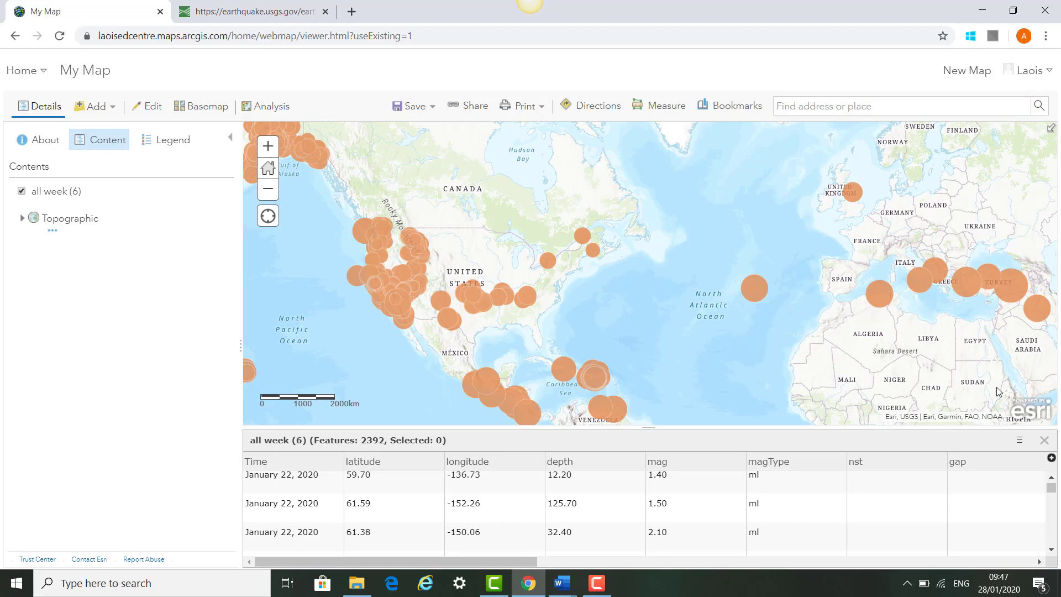
{"action": "left_click", "coordinate": [1043, 441]}
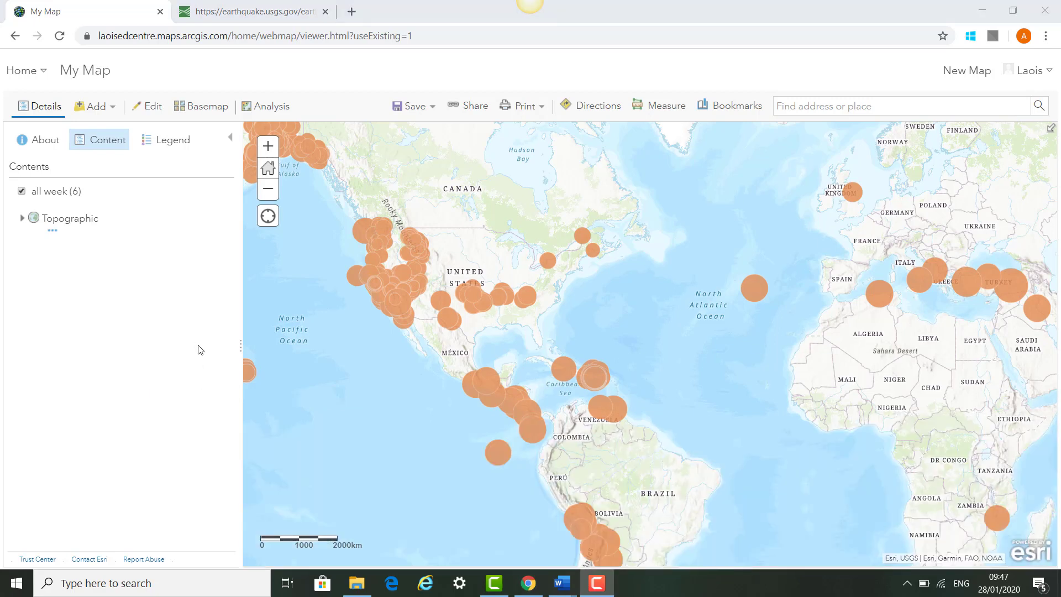
Search ArcGIS Online for layers matching "Plate Boundaries" to add to the world map
{"action": "scroll", "coordinate": [615, 343], "scroll_direction": "down", "scroll_amount": 1}
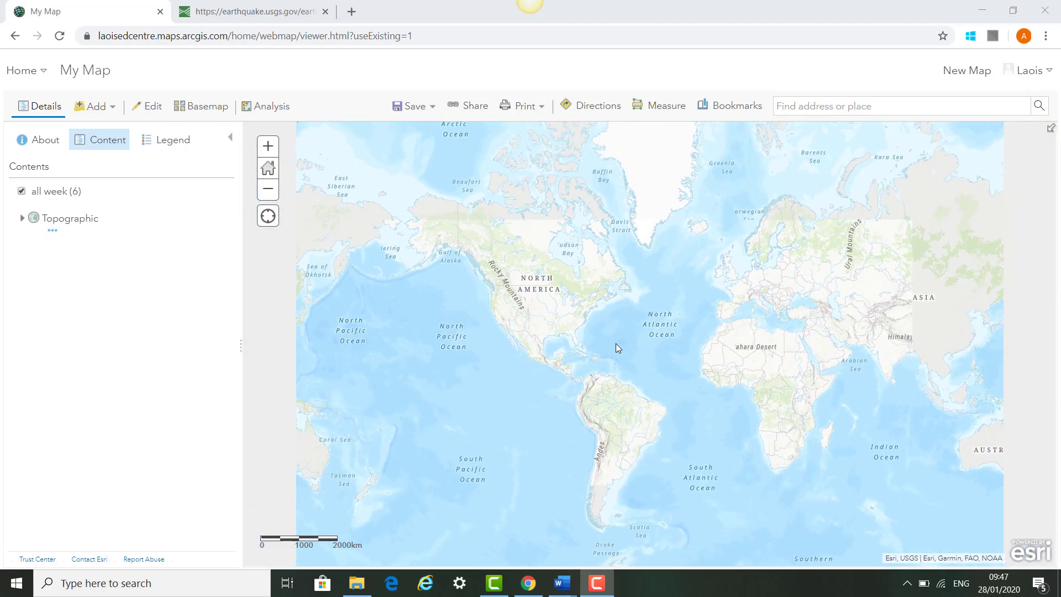
{"action": "left_click", "coordinate": [615, 343]}
{"action": "scroll", "coordinate": [554, 327], "scroll_direction": "down", "scroll_amount": 1}
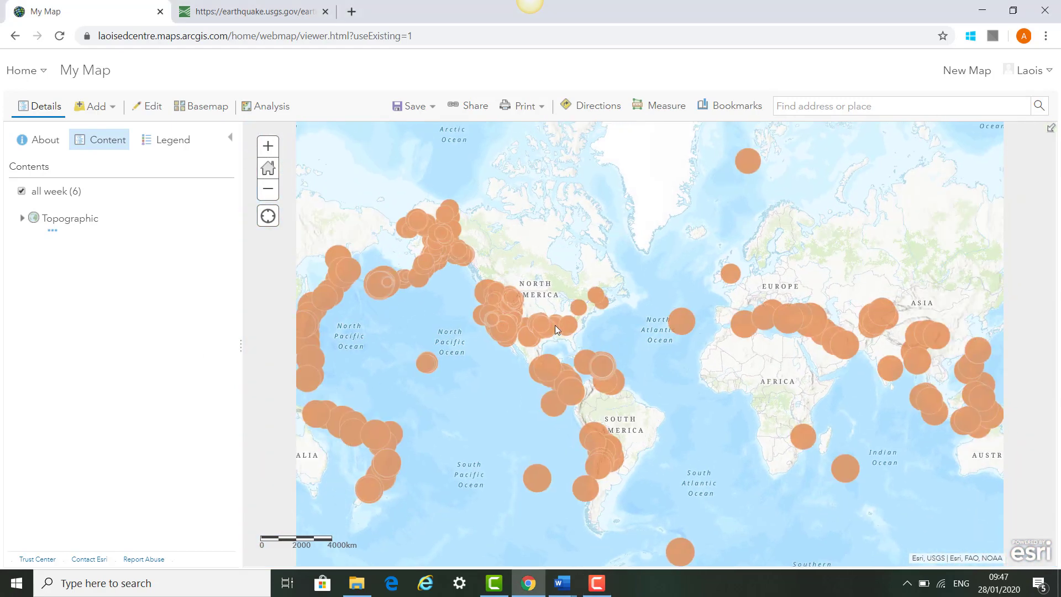
{"action": "left_click", "coordinate": [99, 108]}
{"action": "left_click", "coordinate": [105, 133]}
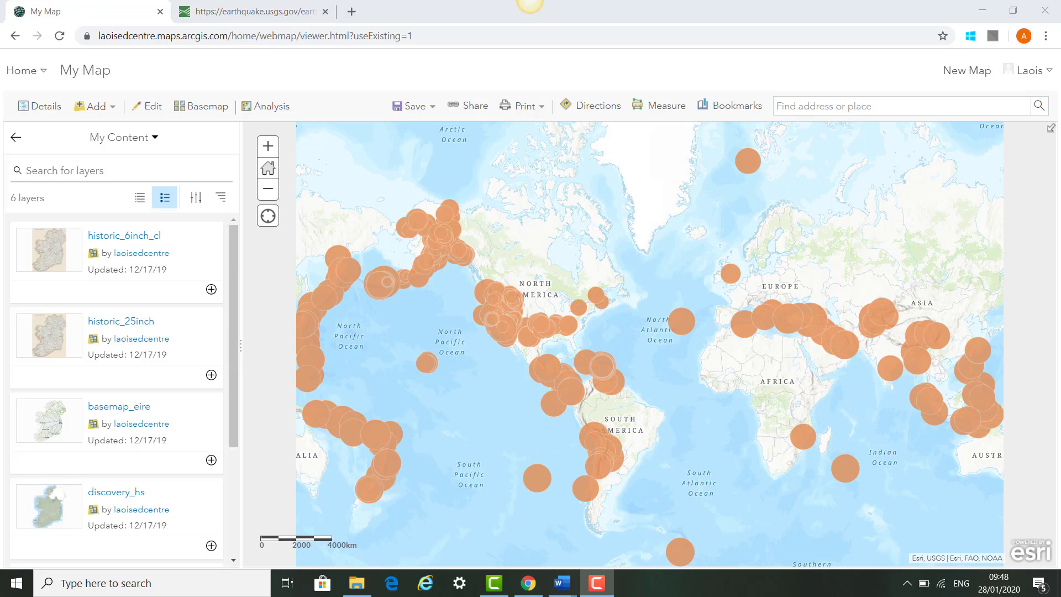
{"action": "left_click", "coordinate": [150, 140]}
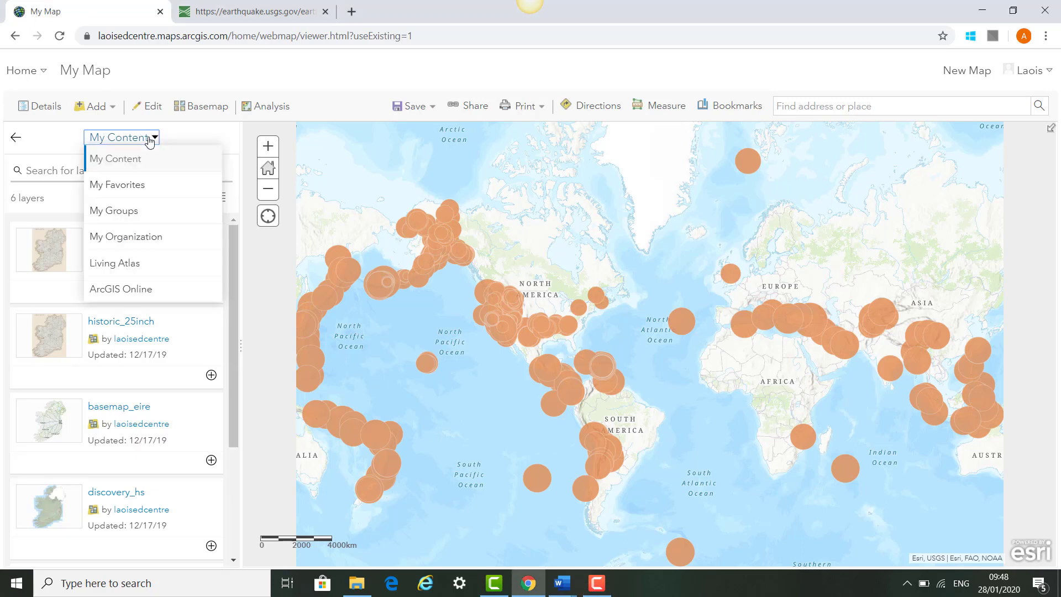
{"action": "left_click", "coordinate": [141, 292]}
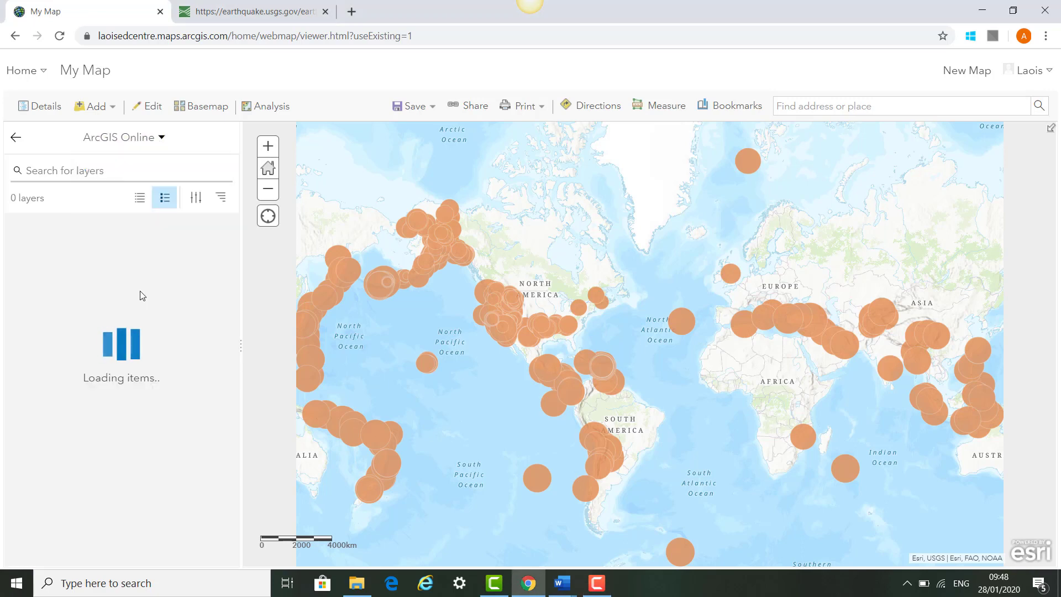
{"action": "left_click", "coordinate": [99, 170]}
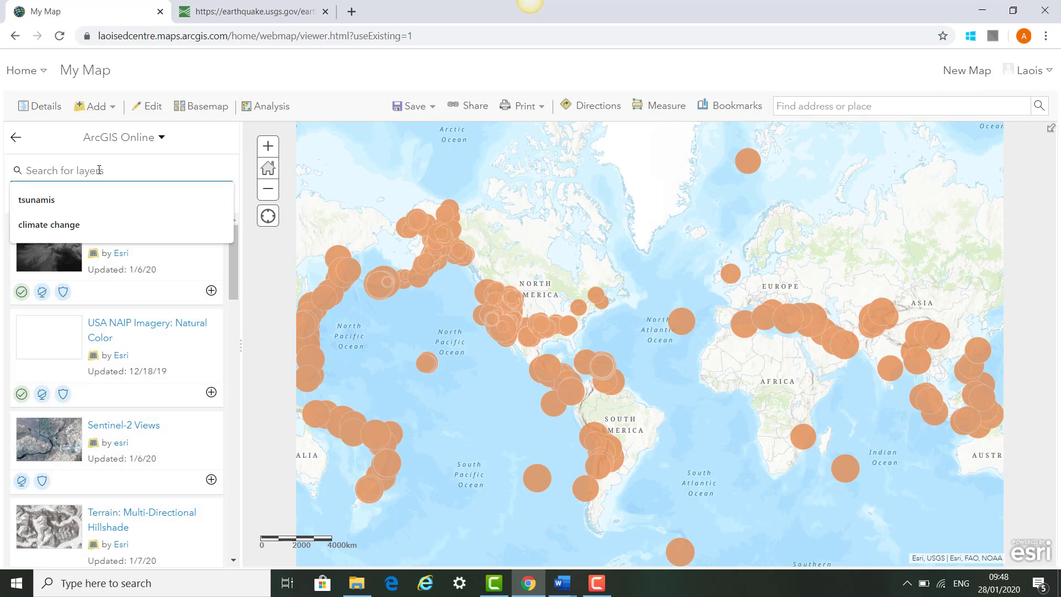
{"action": "type", "text": "Plate Boundaries"}
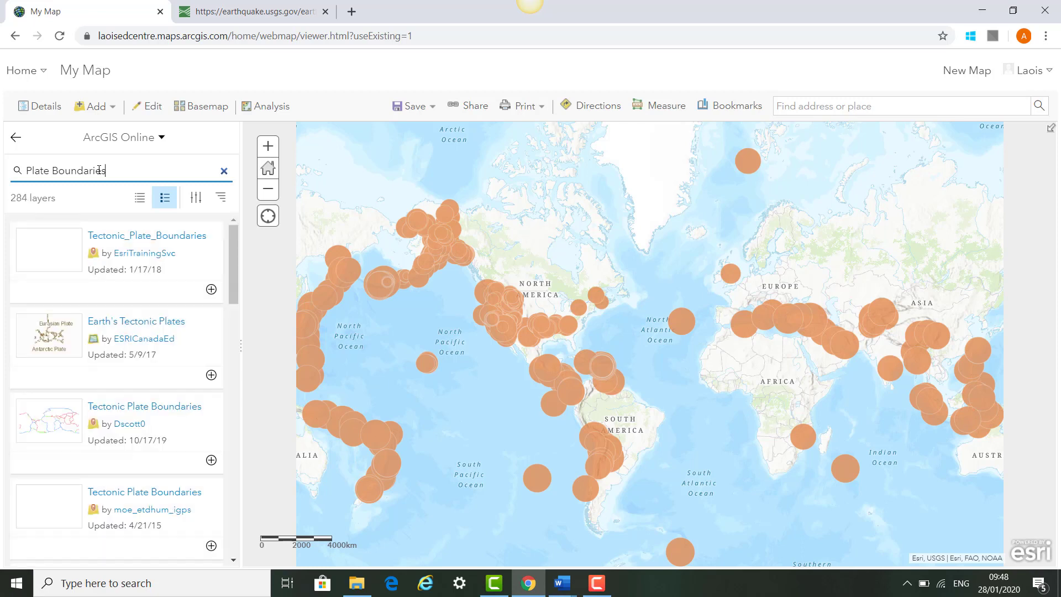
Review the description of the Tectonic_Plate_Boundaries layer by EsriTrainingSvc and add the layer to the map
{"action": "left_click", "coordinate": [198, 255]}
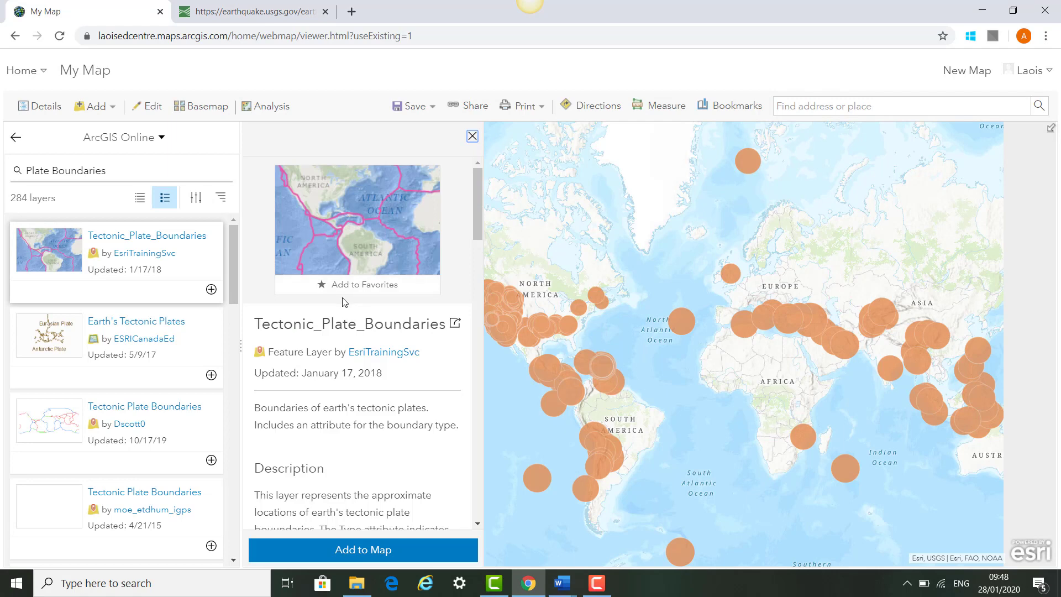
{"action": "scroll", "coordinate": [343, 312], "scroll_direction": "down", "scroll_amount": 3}
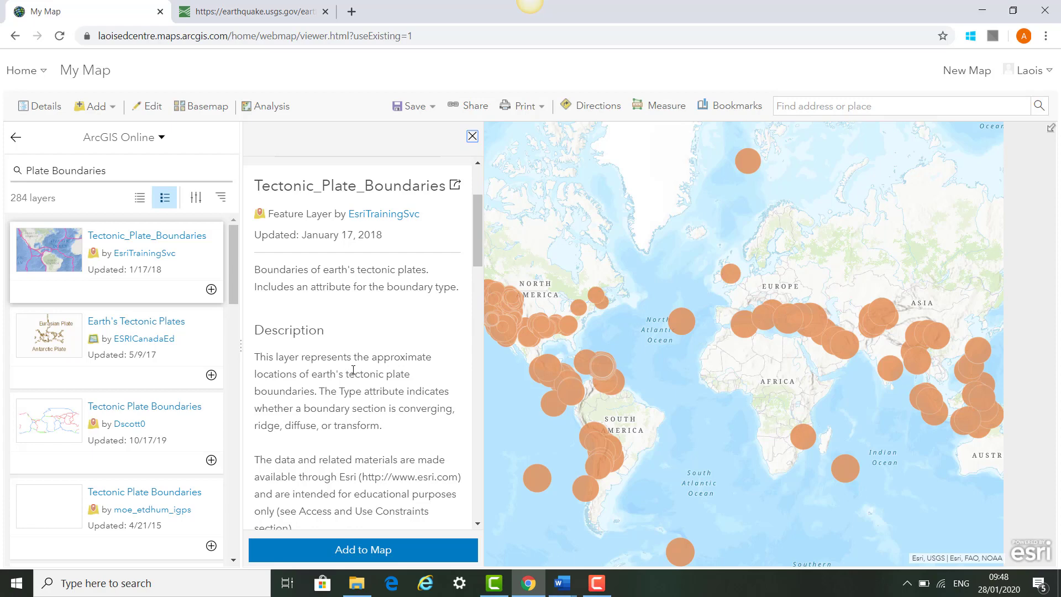
{"action": "scroll", "coordinate": [353, 370], "scroll_direction": "down", "scroll_amount": 3}
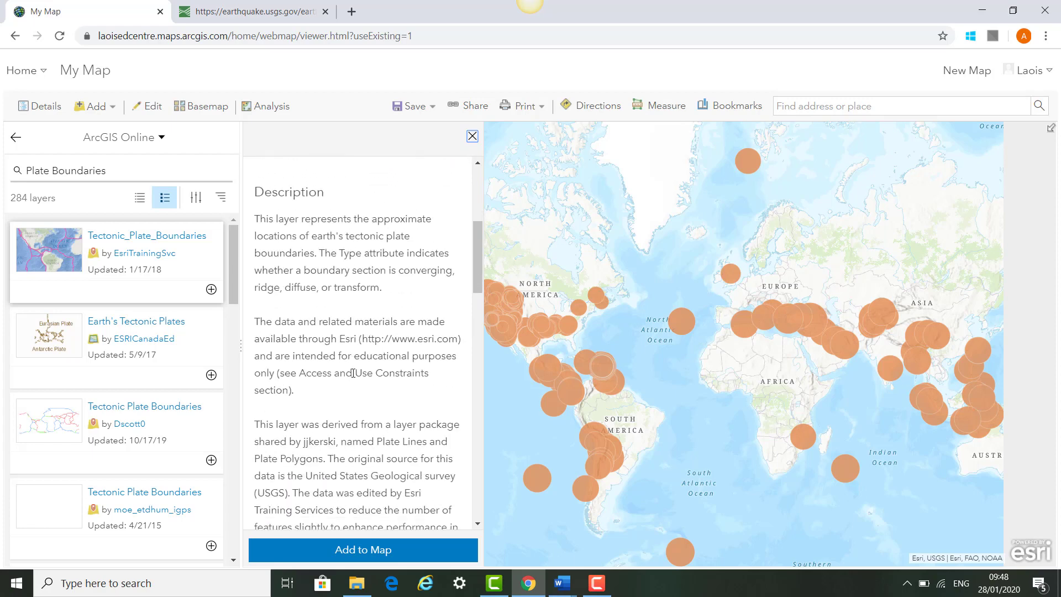
{"action": "left_click", "coordinate": [370, 549]}
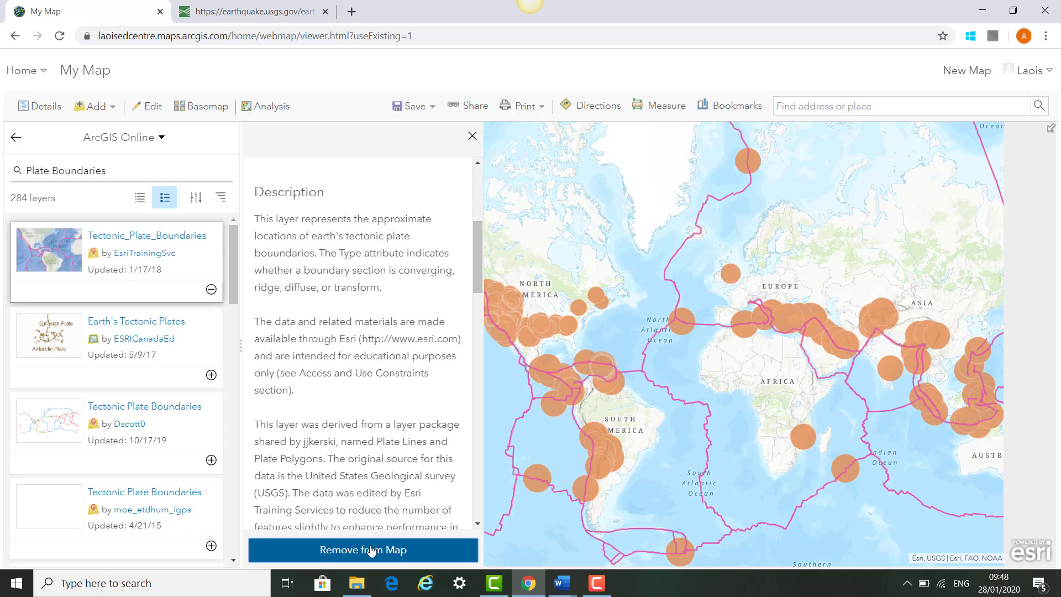
Close the layer description and layer search, and check the map legend for the plate boundaries and earthquake magnitudes
{"action": "left_click", "coordinate": [472, 136]}
{"action": "left_click", "coordinate": [14, 139]}
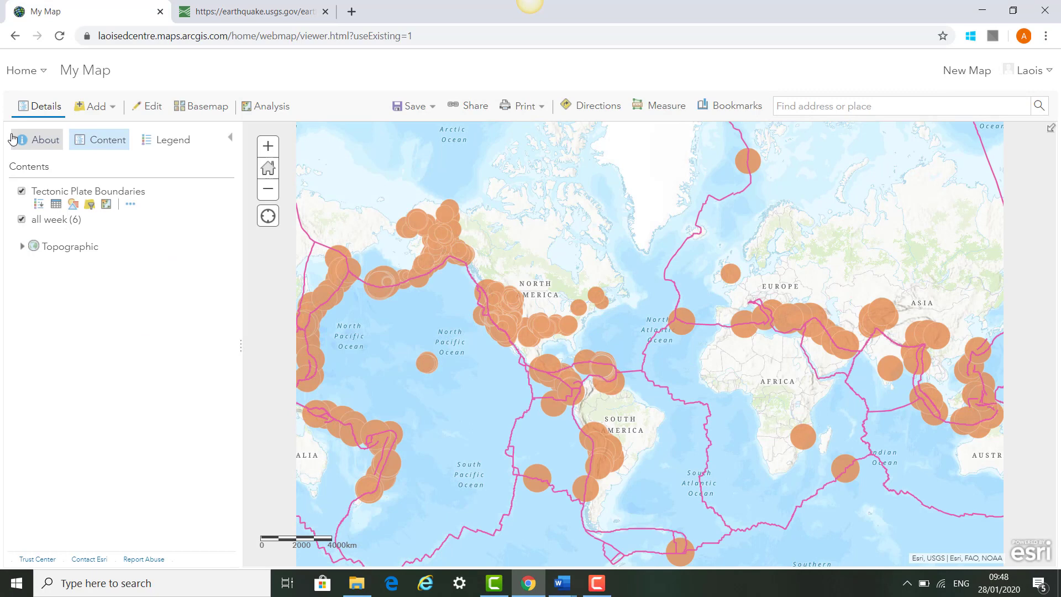
{"action": "mouse_move", "coordinate": [76, 222]}
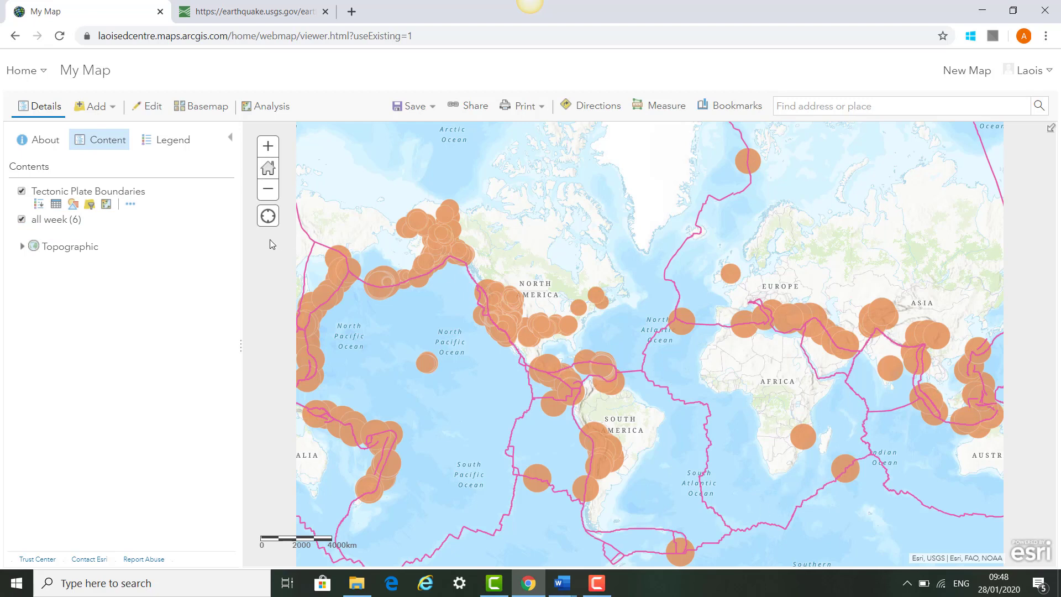
{"action": "left_click", "coordinate": [168, 146]}
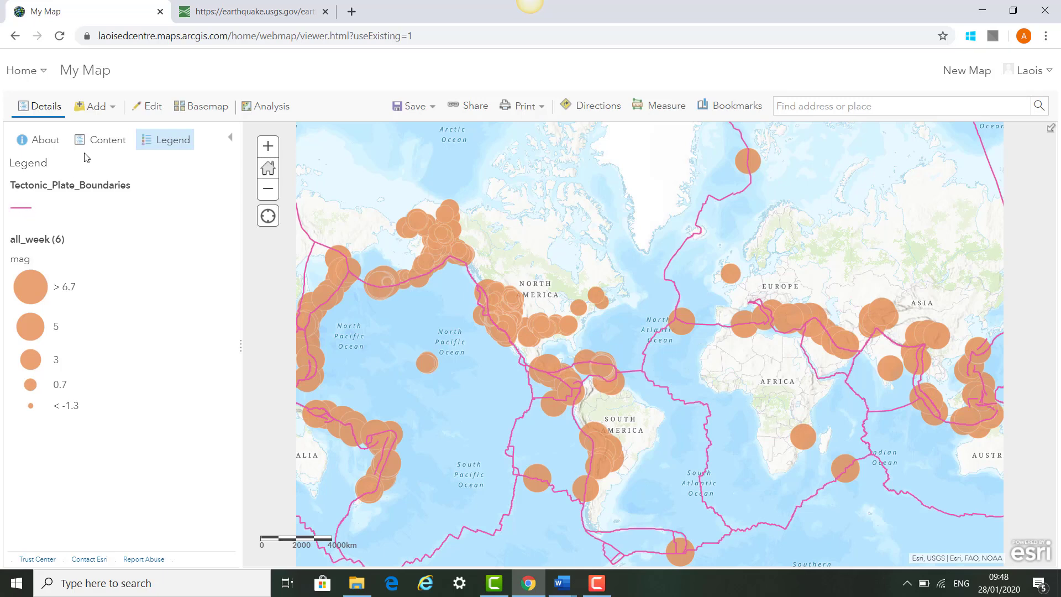
Style the Tectonic Plate Boundaries layer by its TYPE attribute with unique symbols, and display the map legend
{"action": "left_click", "coordinate": [100, 145]}
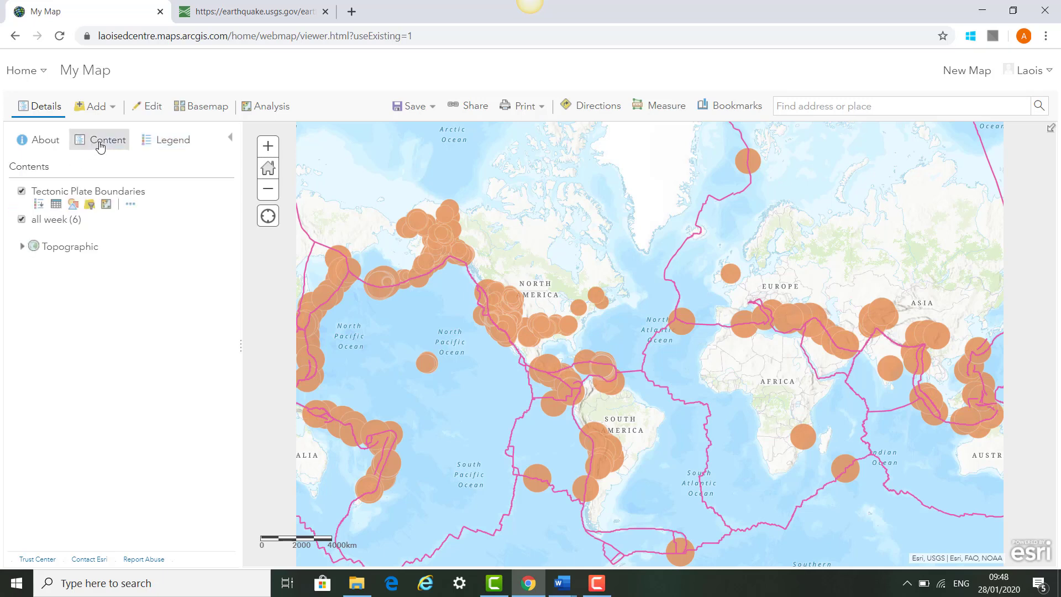
{"action": "left_click", "coordinate": [73, 206]}
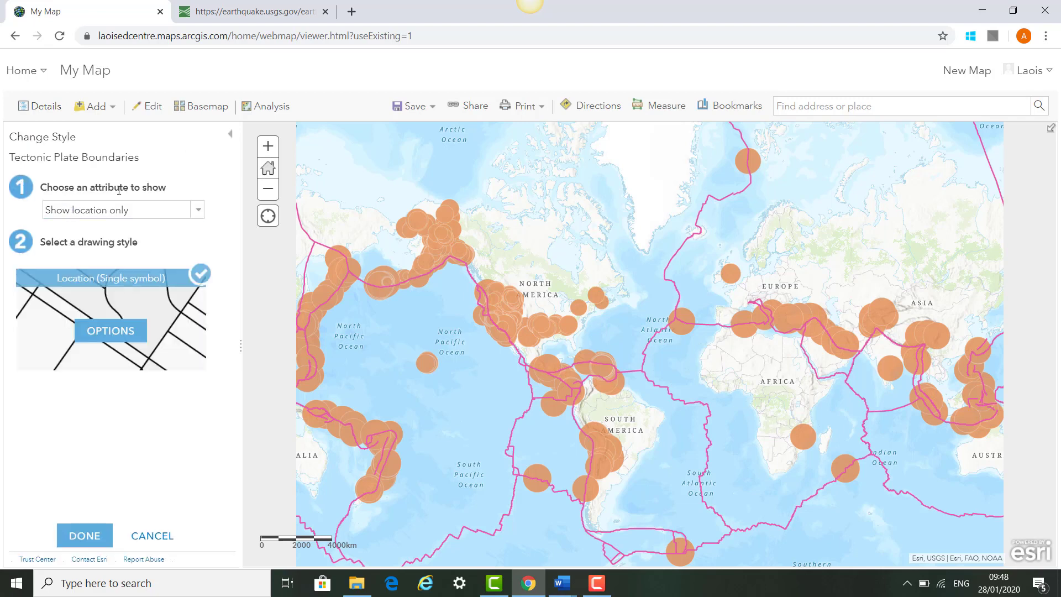
{"action": "left_click", "coordinate": [199, 214]}
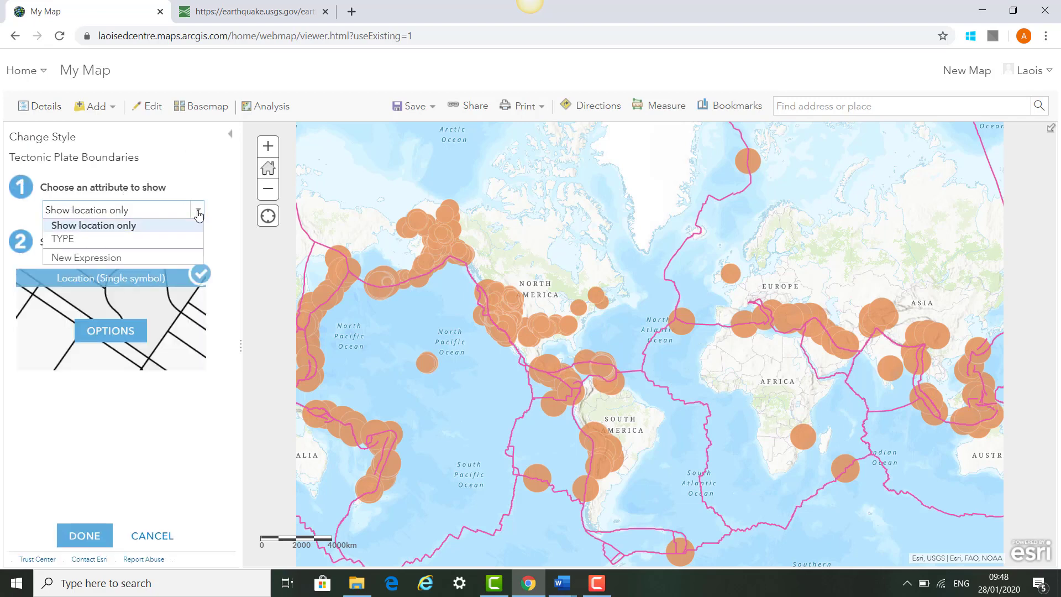
{"action": "left_click", "coordinate": [181, 240]}
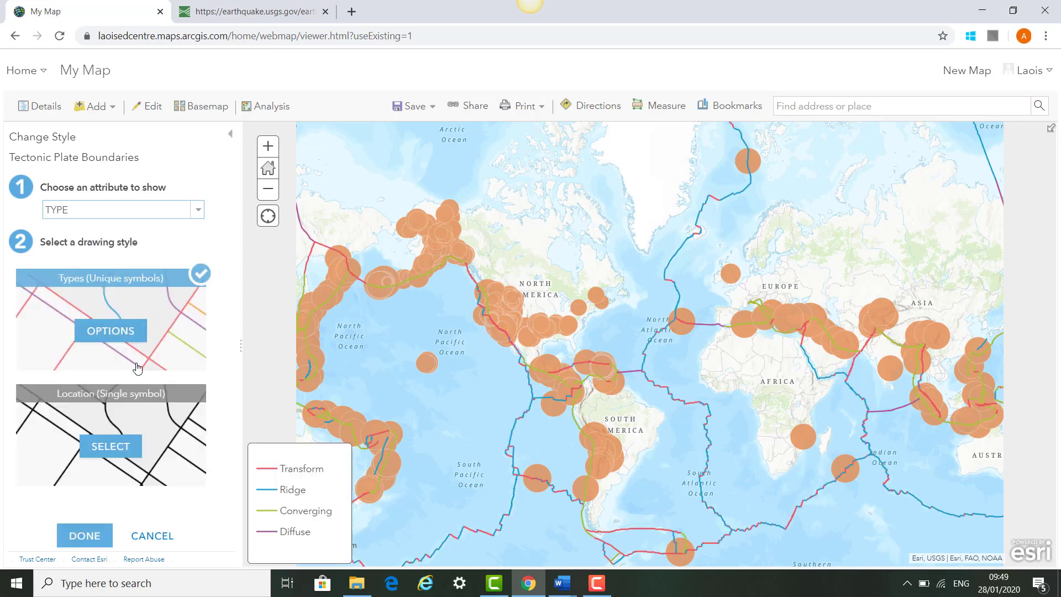
{"action": "left_click", "coordinate": [85, 536]}
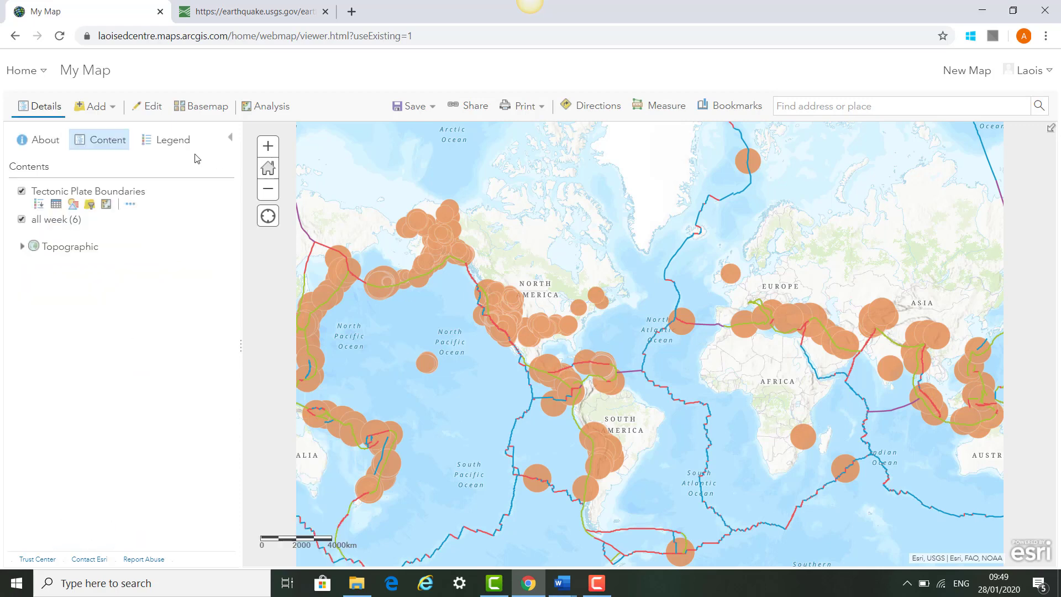
{"action": "left_click", "coordinate": [180, 144]}
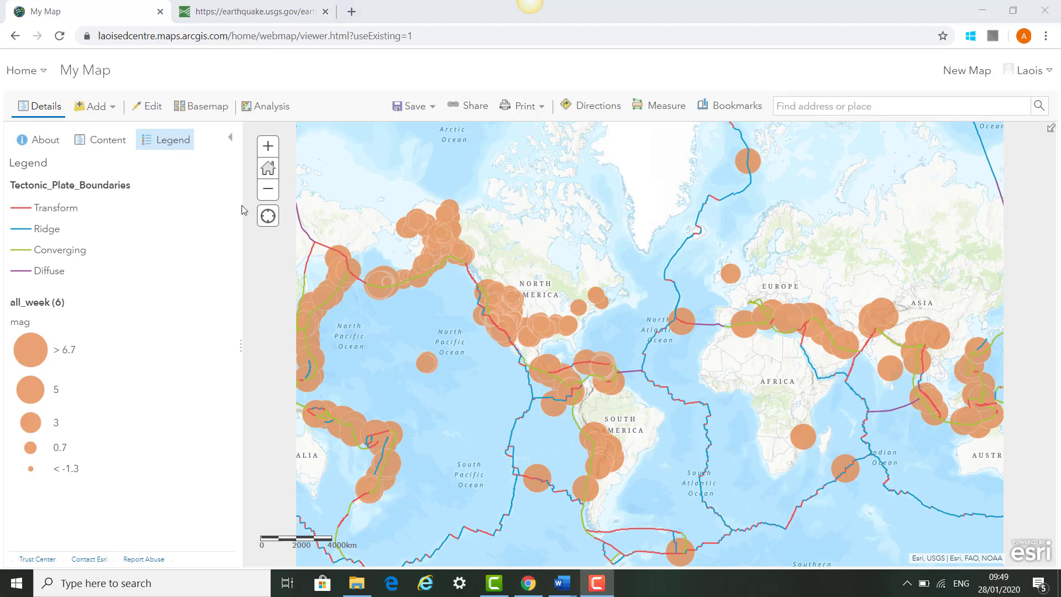
Change the basemap to National Geographic and inspect the plate boundaries around Central and South America
{"action": "left_click", "coordinate": [207, 108]}
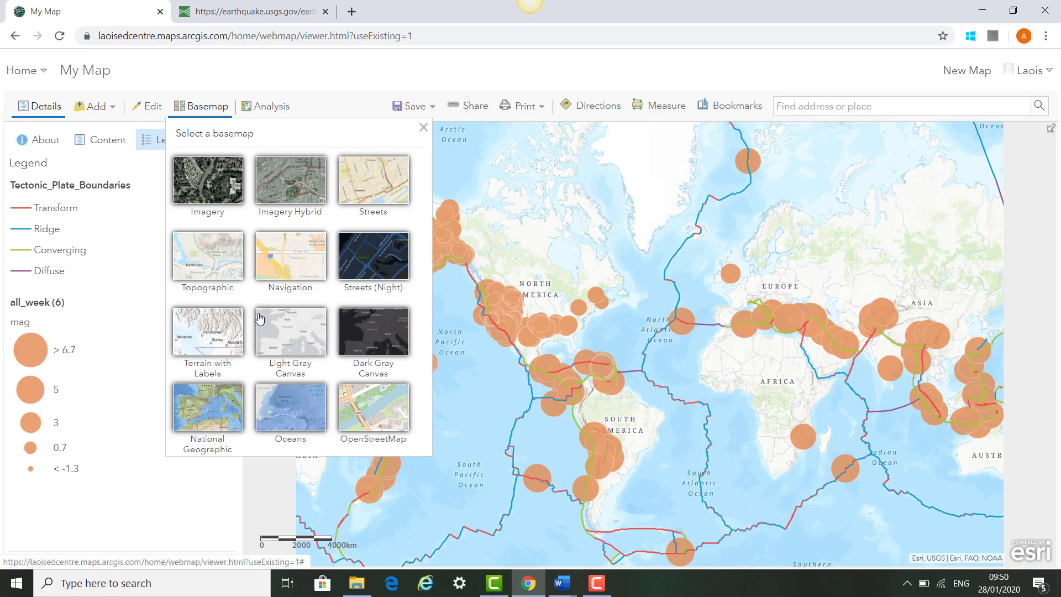
{"action": "left_click", "coordinate": [264, 369]}
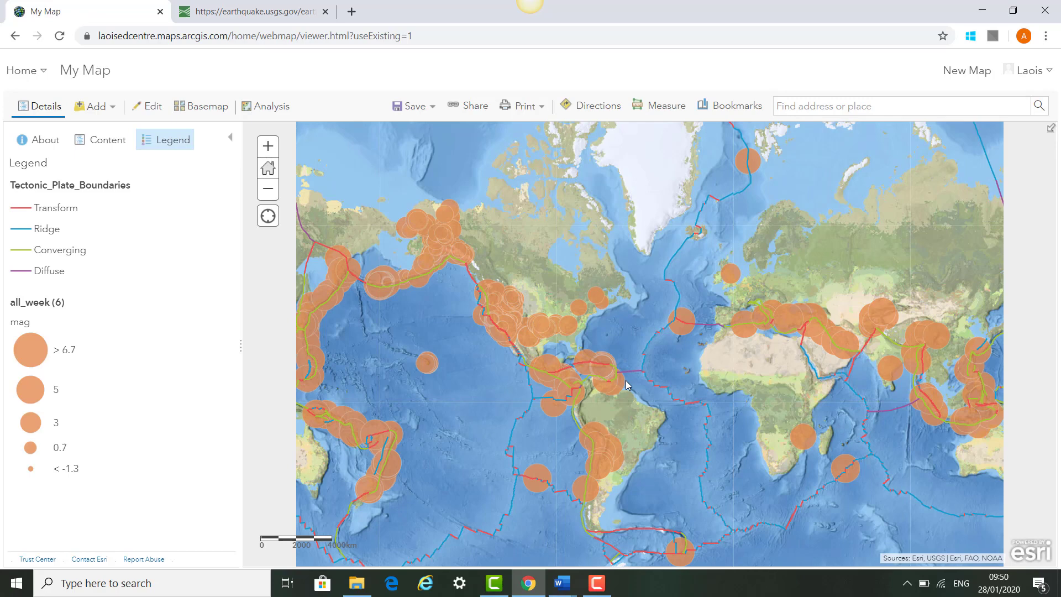
{"action": "scroll", "coordinate": [627, 384], "scroll_direction": "up", "scroll_amount": 2}
{"action": "left_click_drag", "start_coordinate": [541, 364], "coordinate": [524, 259]}
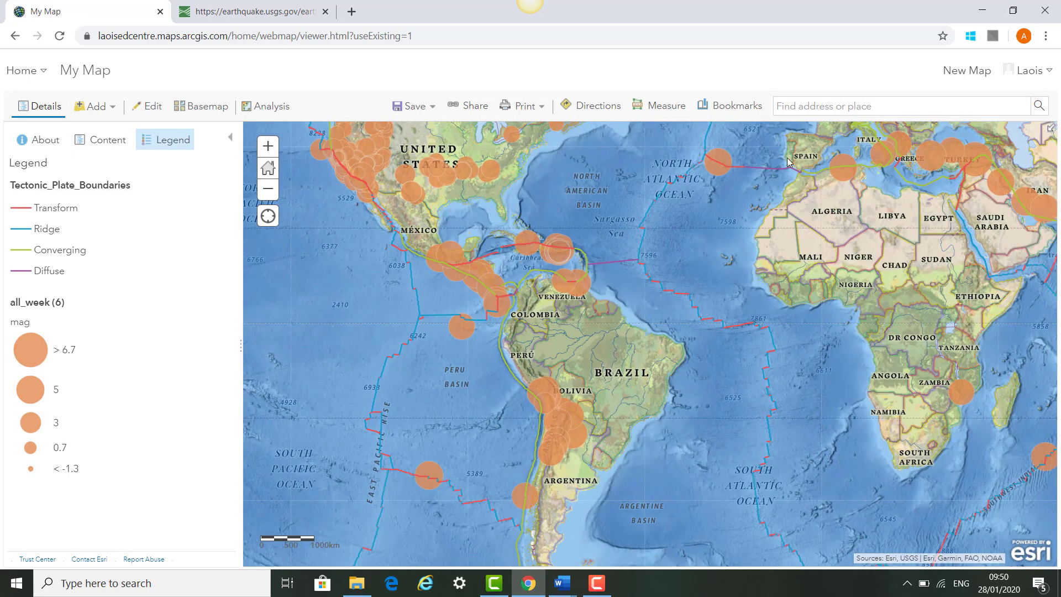
Locate Mexico on the map with the place search and dismiss the search result pop-up
{"action": "left_click", "coordinate": [801, 106]}
{"action": "type", "text": "Mexico"}
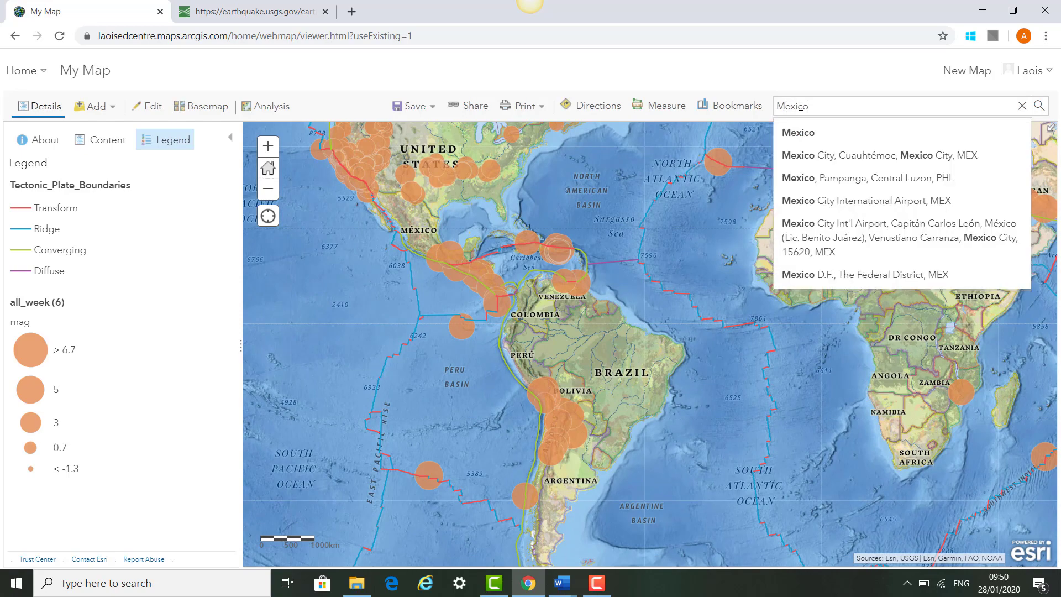
{"action": "left_click", "coordinate": [803, 133]}
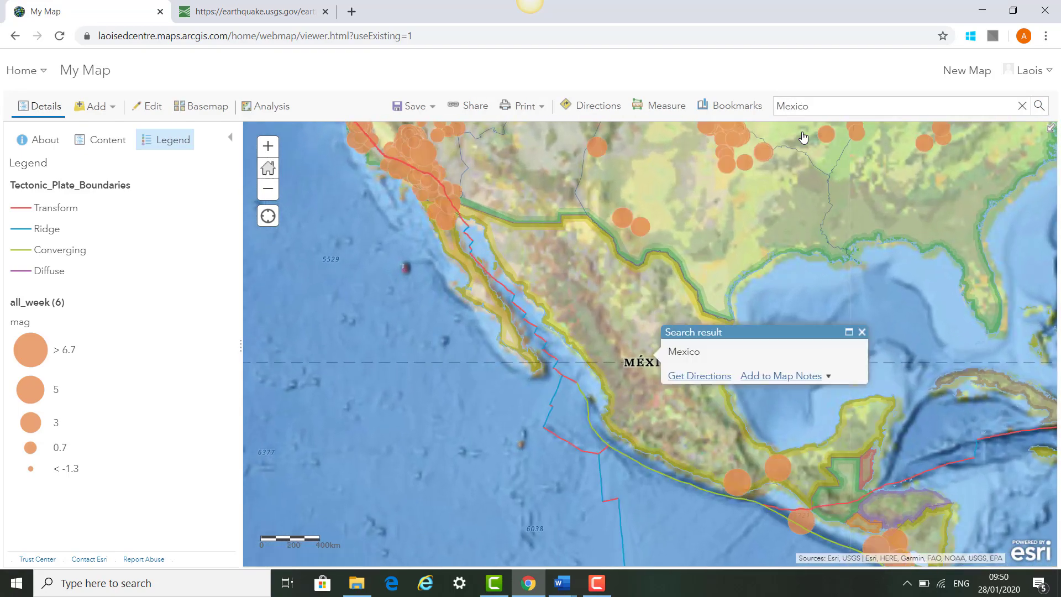
{"action": "left_click", "coordinate": [861, 332]}
Examine the attributes, including magnitude, of earthquakes in southern Mexico and off Nicaragua's Pacific coast, closing each pop-up
{"action": "left_click_drag", "start_coordinate": [765, 392], "coordinate": [626, 243]}
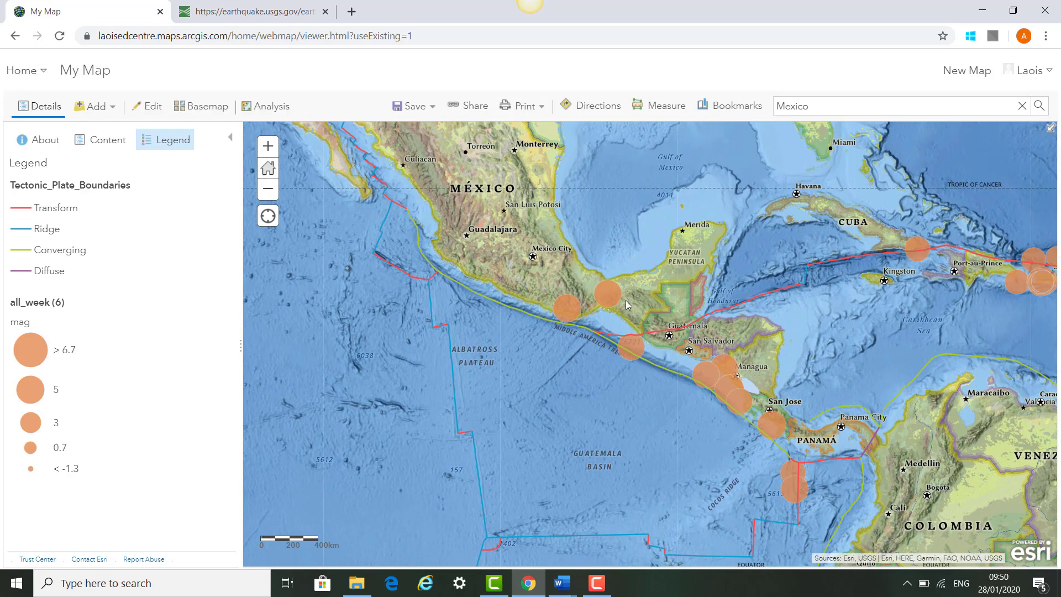
{"action": "scroll", "coordinate": [626, 304], "scroll_direction": "up", "scroll_amount": 1}
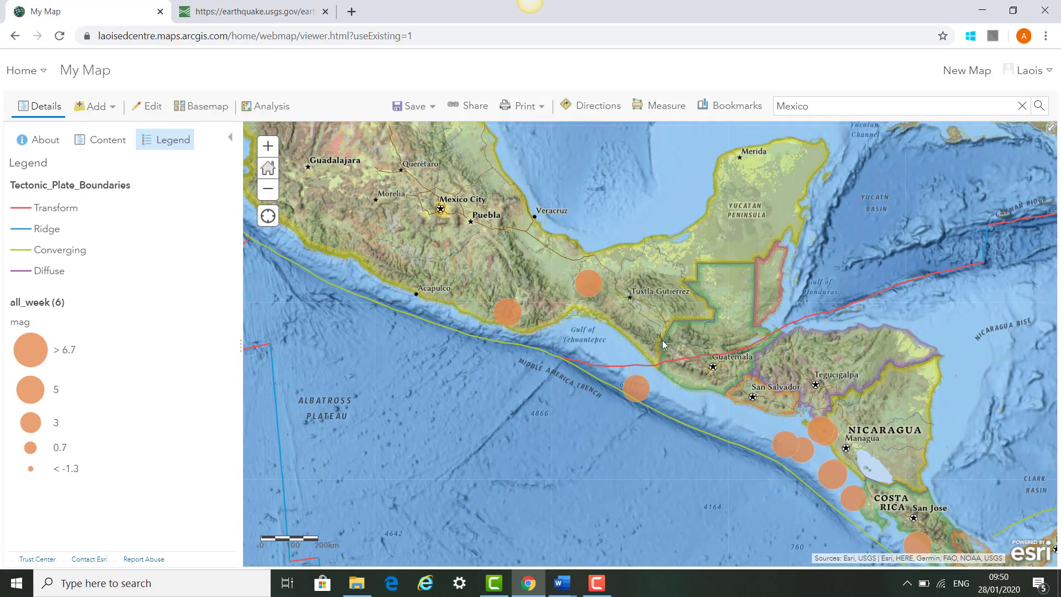
{"action": "left_click", "coordinate": [588, 284]}
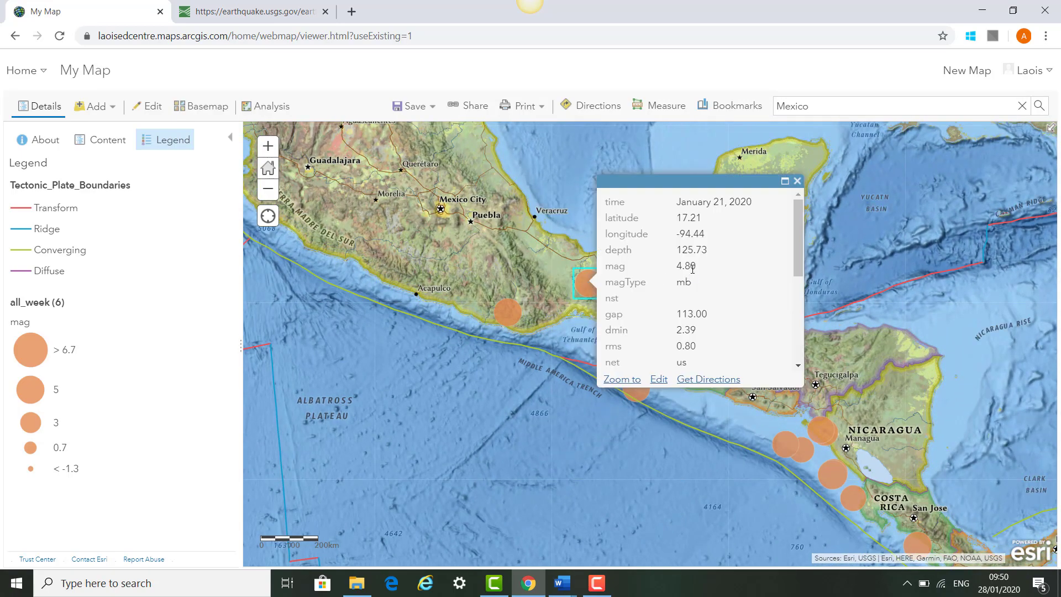
{"action": "left_click", "coordinate": [797, 181]}
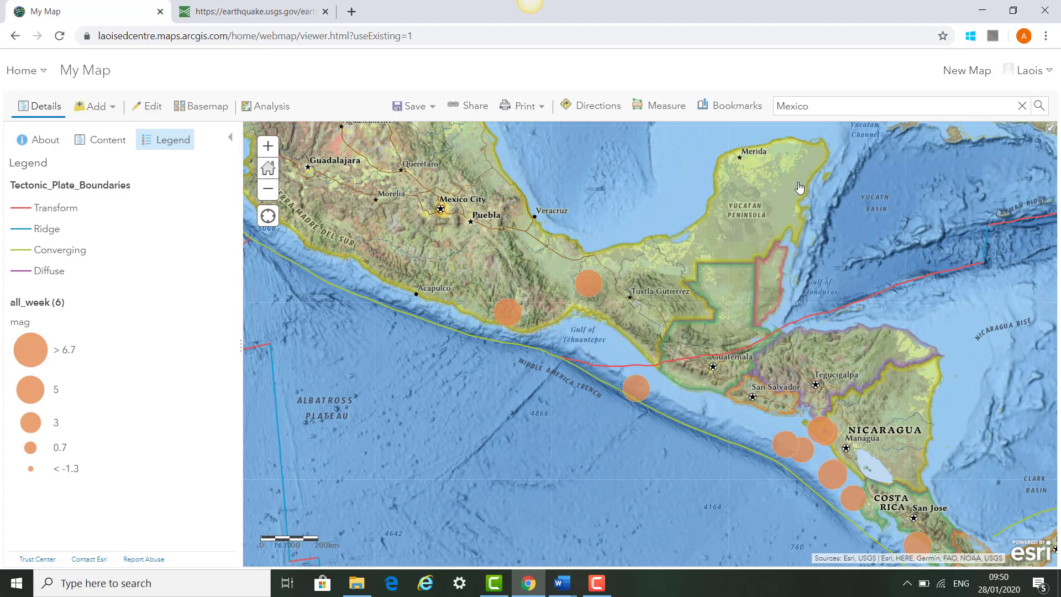
{"action": "left_click", "coordinate": [823, 434]}
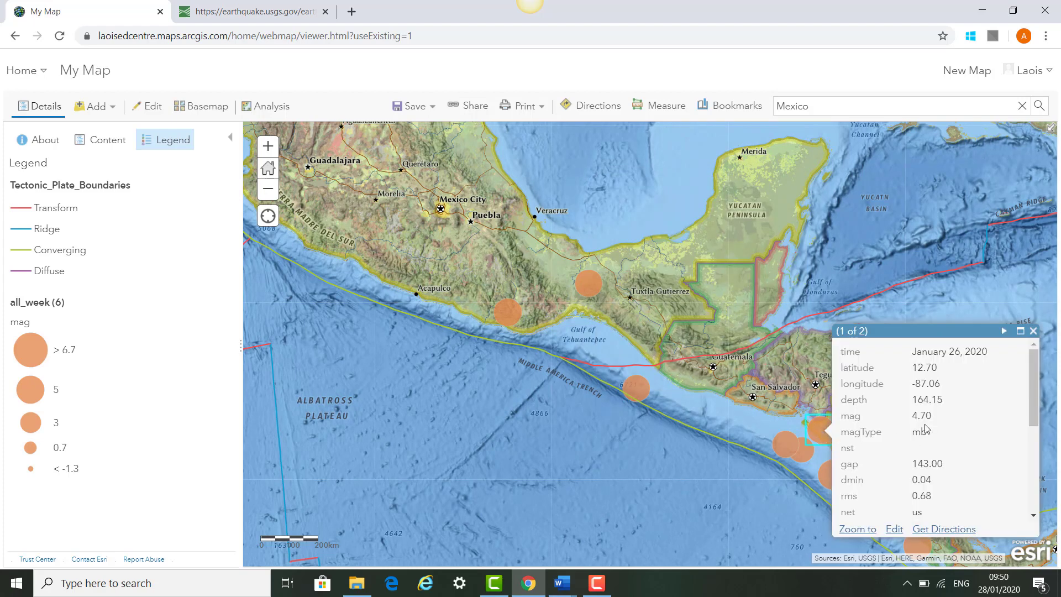
{"action": "left_click", "coordinate": [1033, 331]}
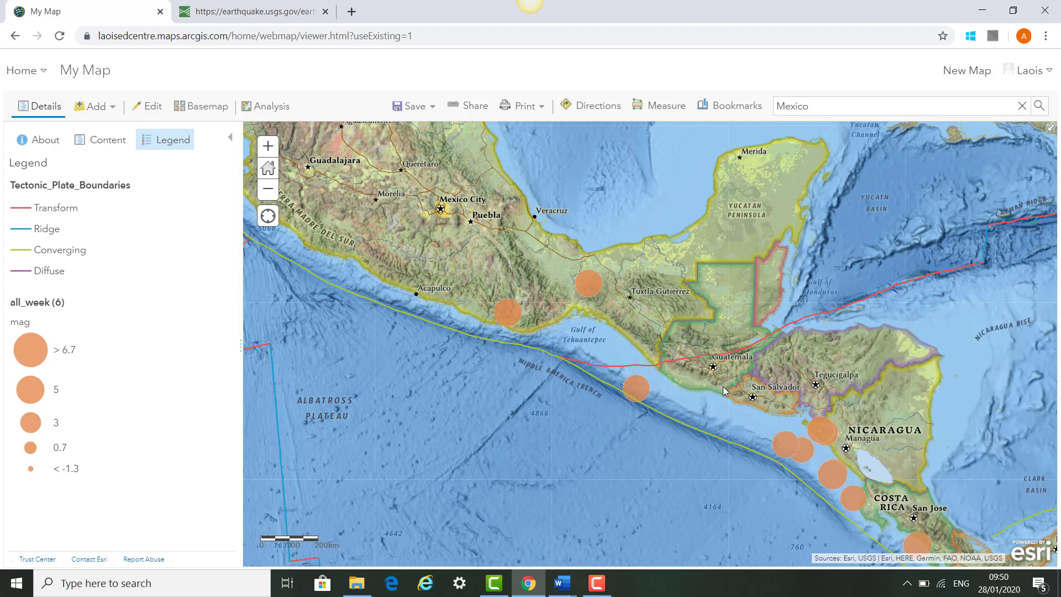
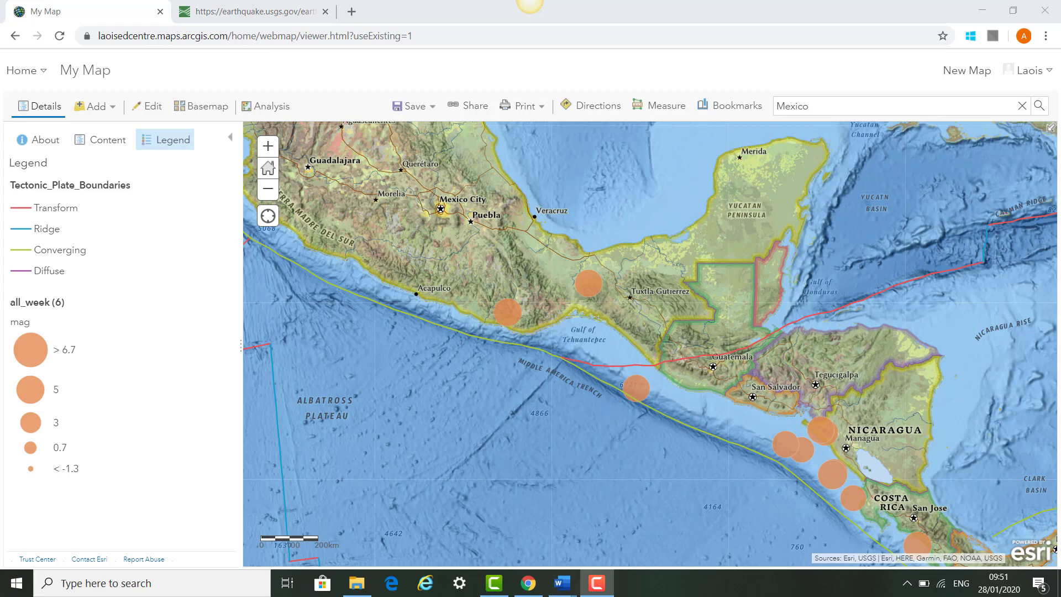
Search ArcGIS Online for layers matching "tsunamis" in place of the previous layer search term
{"action": "left_click", "coordinate": [111, 114]}
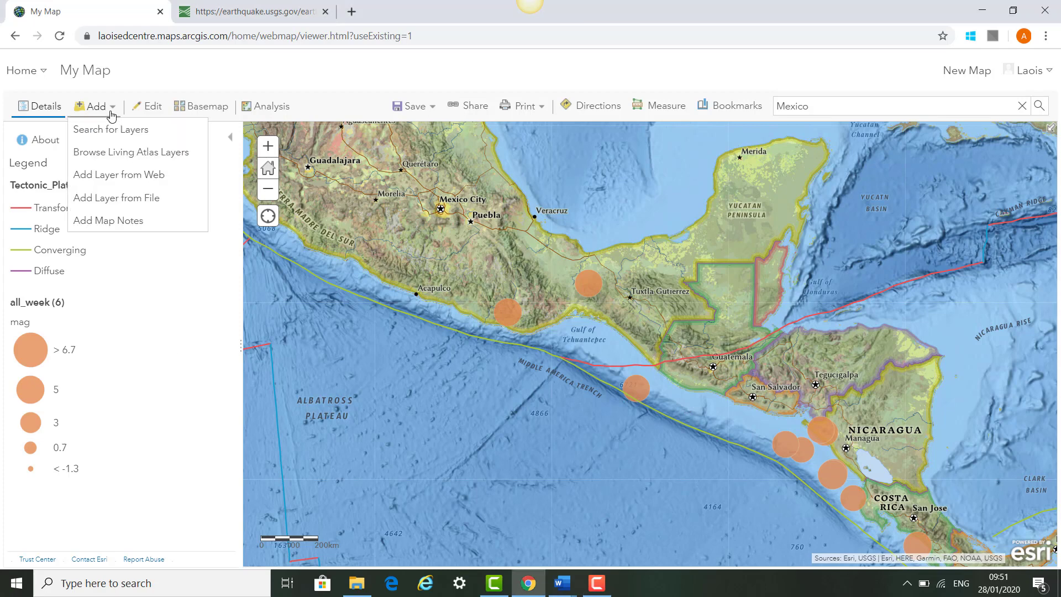
{"action": "left_click", "coordinate": [108, 130]}
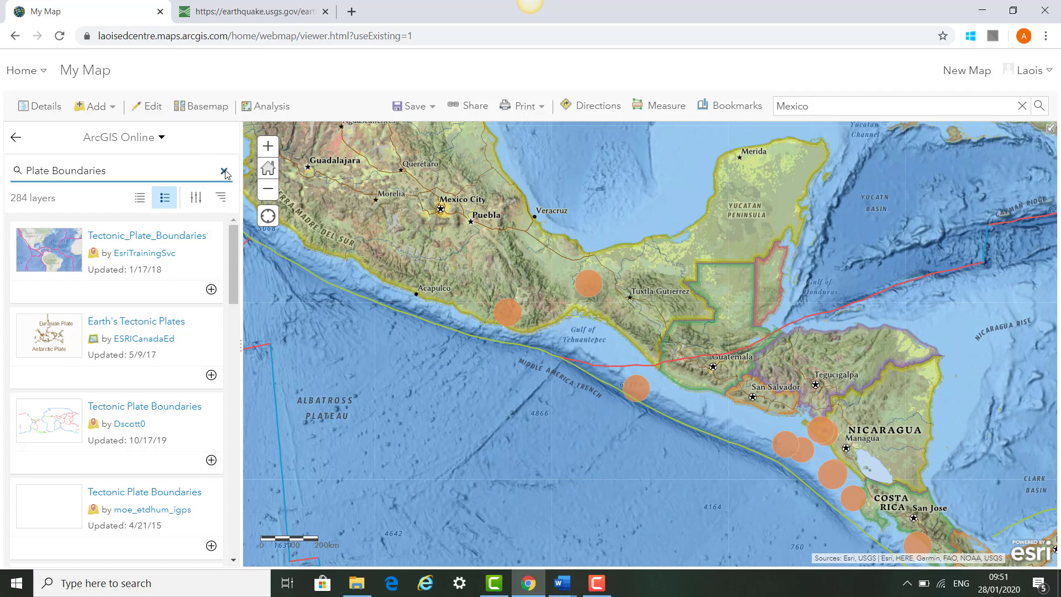
{"action": "left_click", "coordinate": [224, 172]}
{"action": "left_click", "coordinate": [58, 202]}
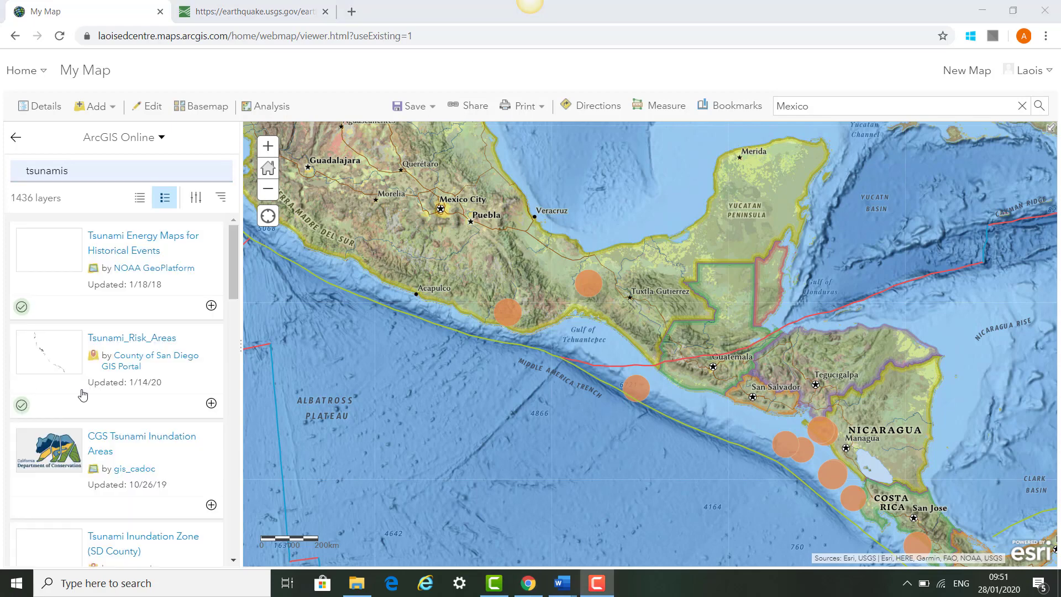
Review the description of the Tsunami Energy Maps for Historical Events layer by NOAA GeoPlatform and add it to the map
{"action": "left_click", "coordinate": [208, 260]}
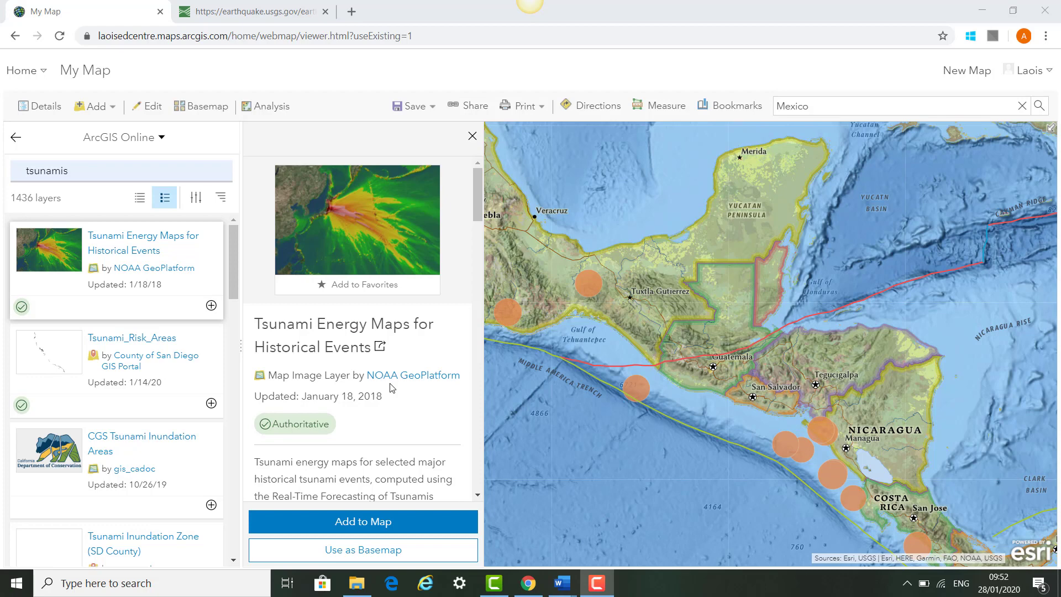
{"action": "scroll", "coordinate": [390, 387], "scroll_direction": "down", "scroll_amount": 3}
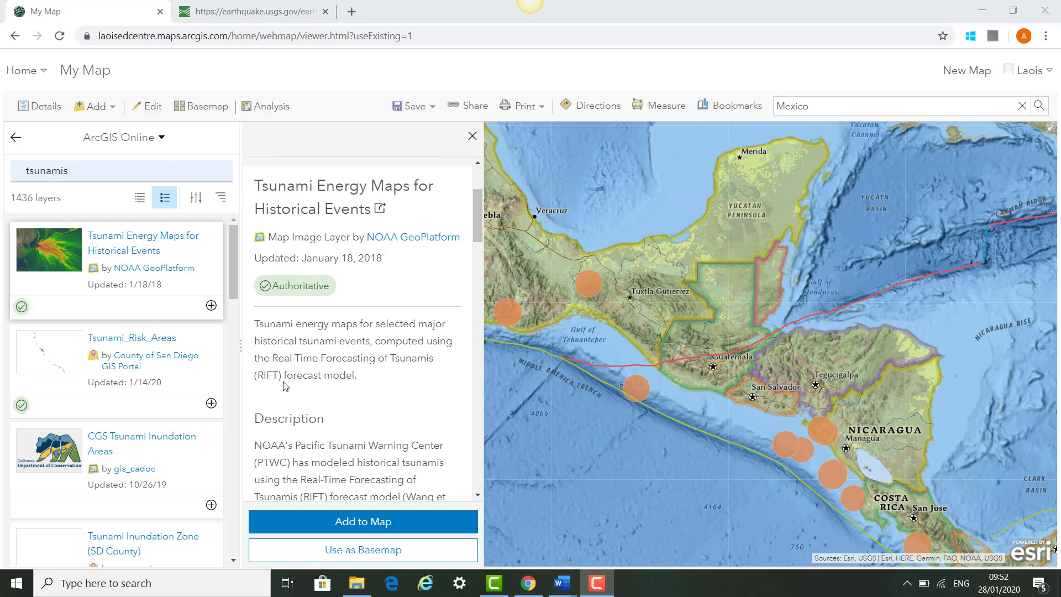
{"action": "scroll", "coordinate": [378, 385], "scroll_direction": "down", "scroll_amount": 3}
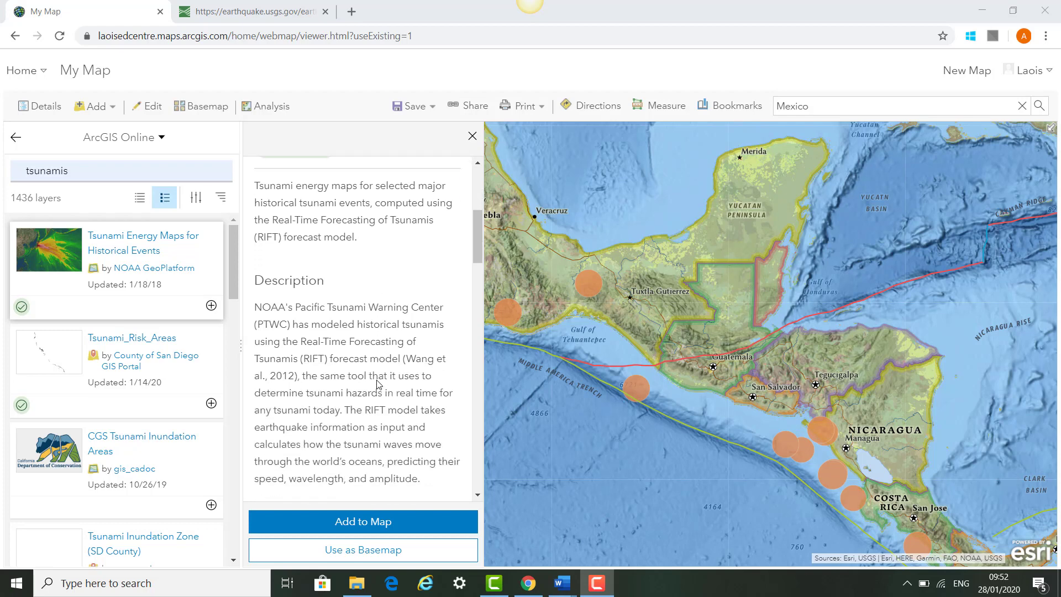
{"action": "scroll", "coordinate": [379, 375], "scroll_direction": "down", "scroll_amount": 2}
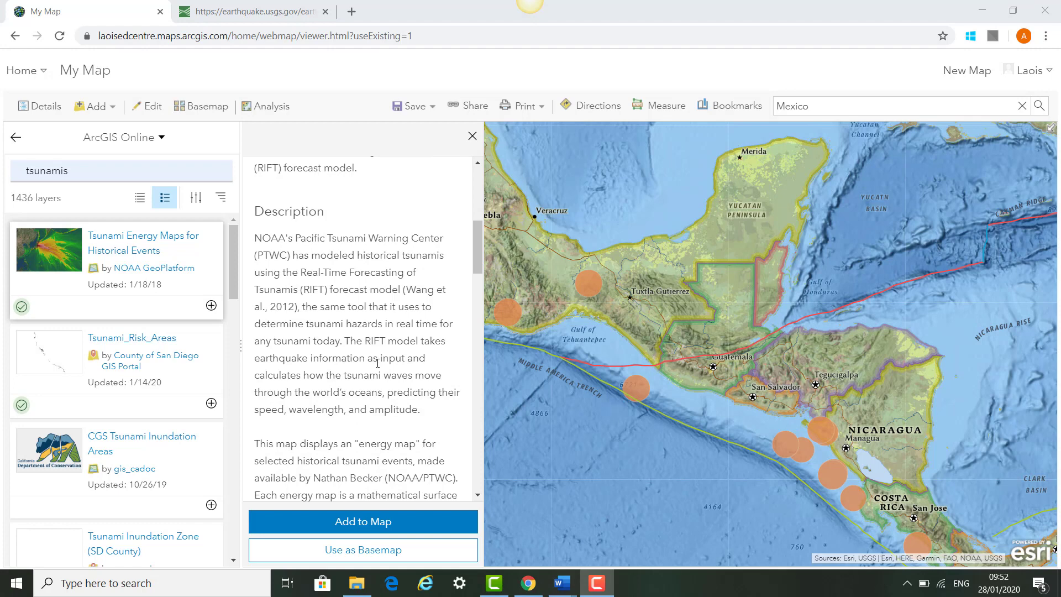
{"action": "scroll", "coordinate": [372, 345], "scroll_direction": "down", "scroll_amount": 2}
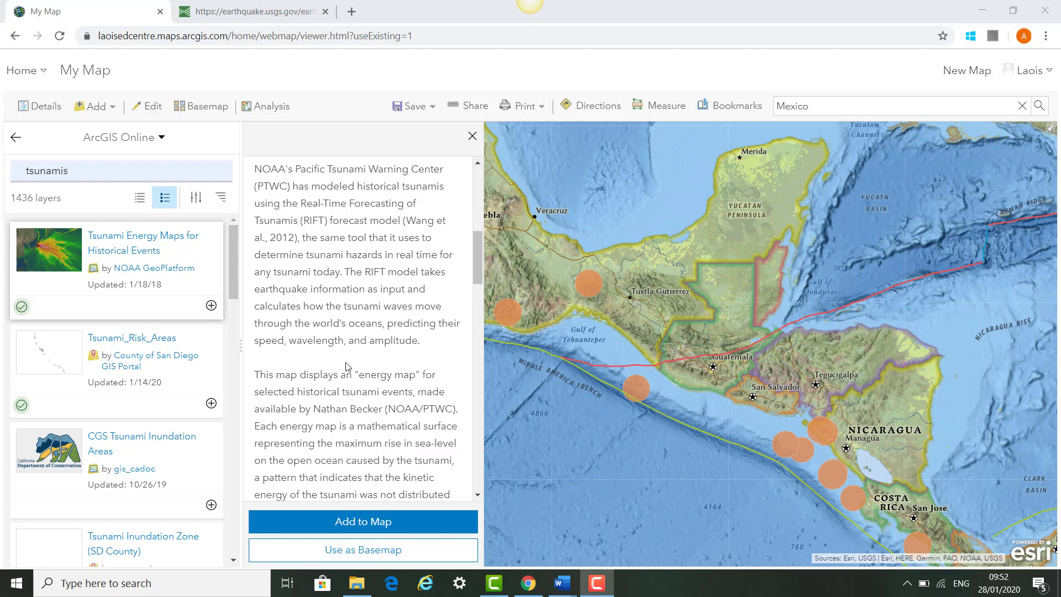
{"action": "scroll", "coordinate": [397, 362], "scroll_direction": "down", "scroll_amount": 4}
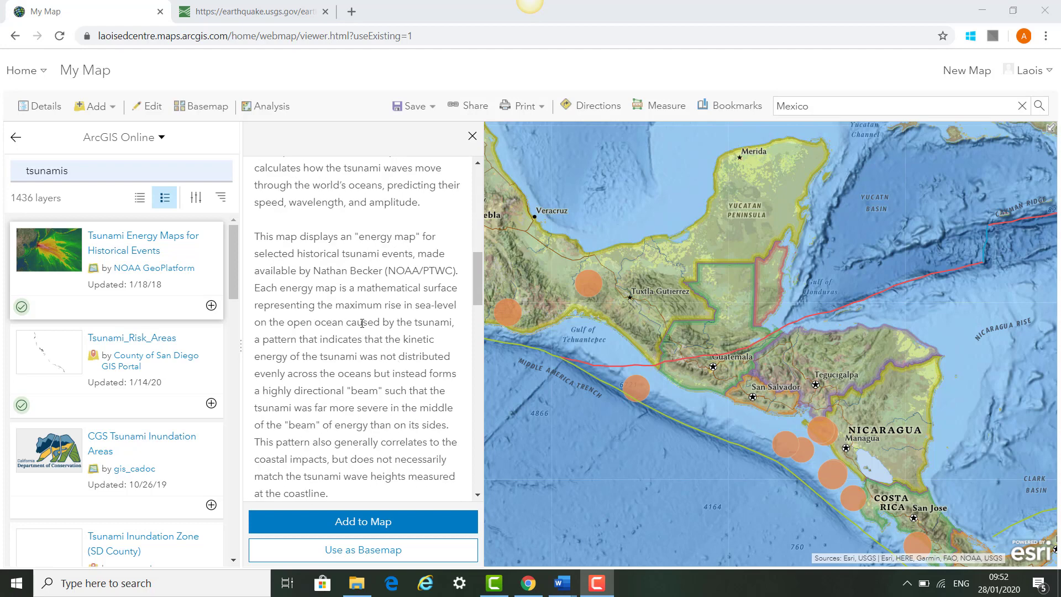
{"action": "scroll", "coordinate": [363, 335], "scroll_direction": "down", "scroll_amount": 2}
{"action": "scroll", "coordinate": [363, 334], "scroll_direction": "down", "scroll_amount": 3}
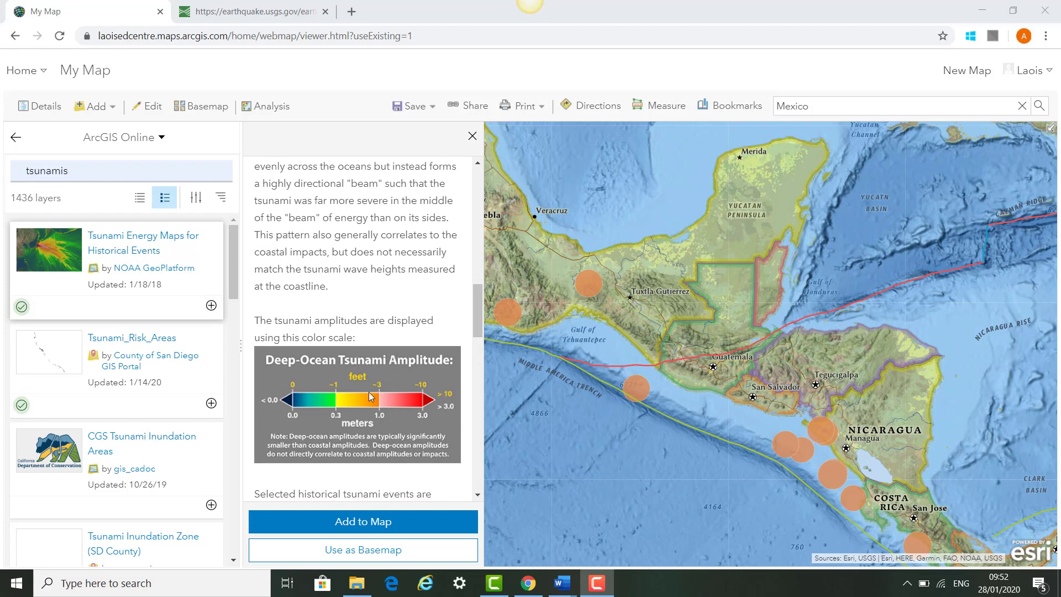
{"action": "scroll", "coordinate": [430, 407], "scroll_direction": "down", "scroll_amount": 3}
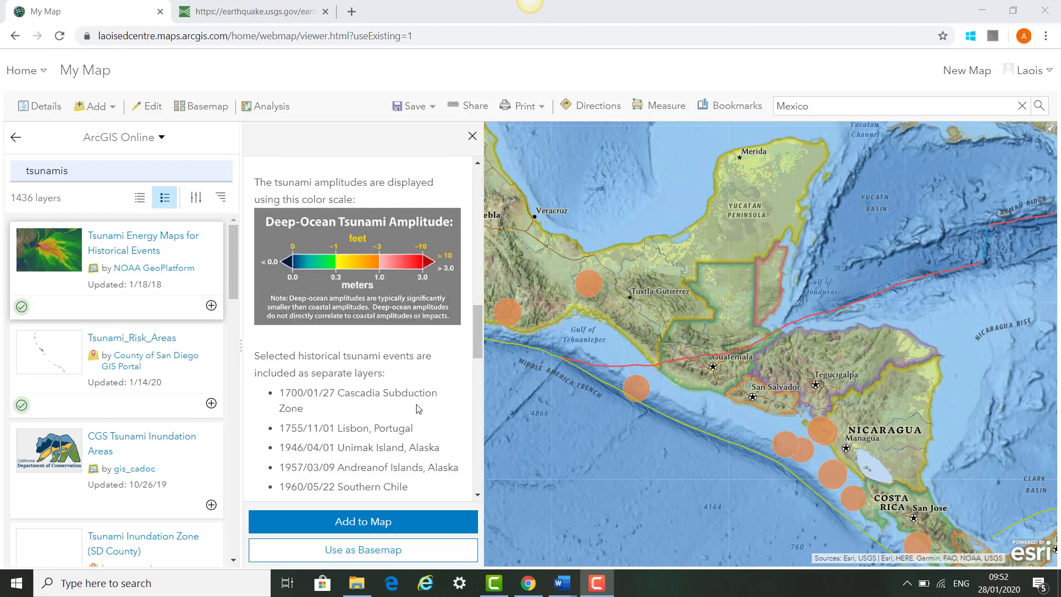
{"action": "scroll", "coordinate": [417, 409], "scroll_direction": "down", "scroll_amount": 2}
{"action": "scroll", "coordinate": [417, 401], "scroll_direction": "down", "scroll_amount": 1}
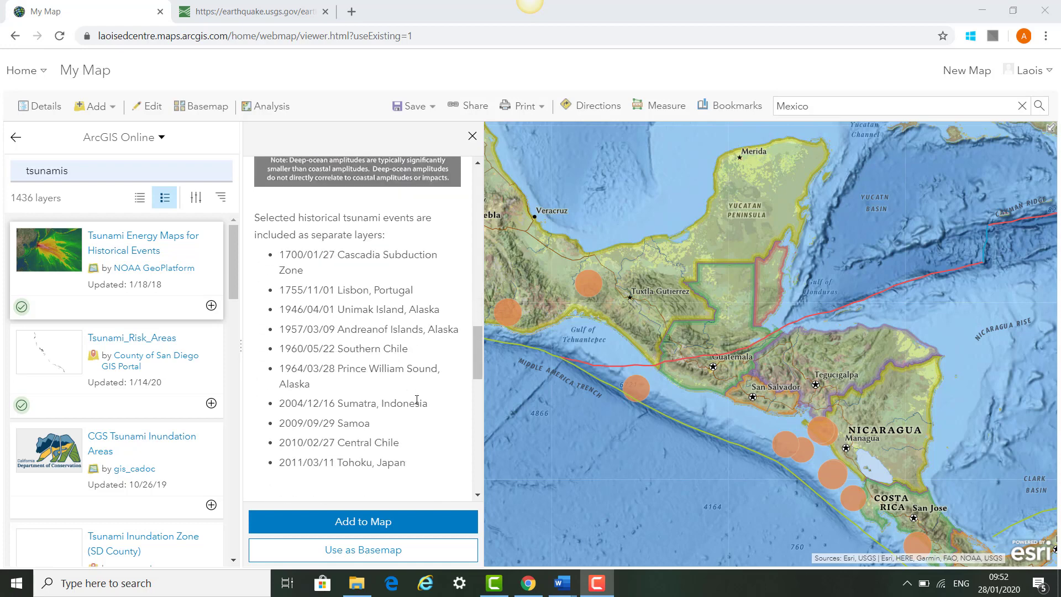
{"action": "scroll", "coordinate": [380, 385], "scroll_direction": "down", "scroll_amount": 1}
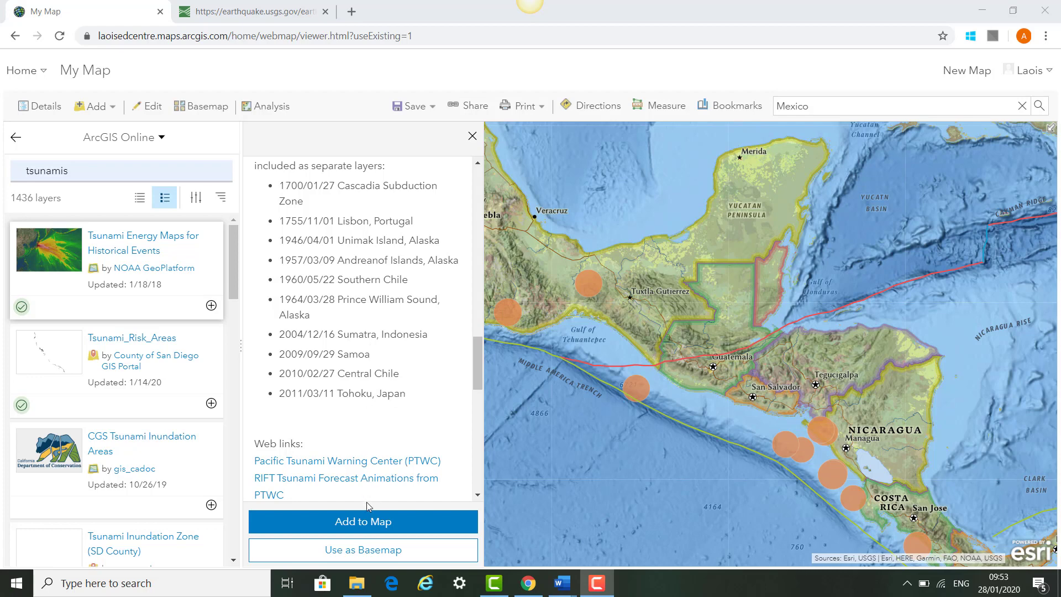
{"action": "left_click", "coordinate": [368, 522]}
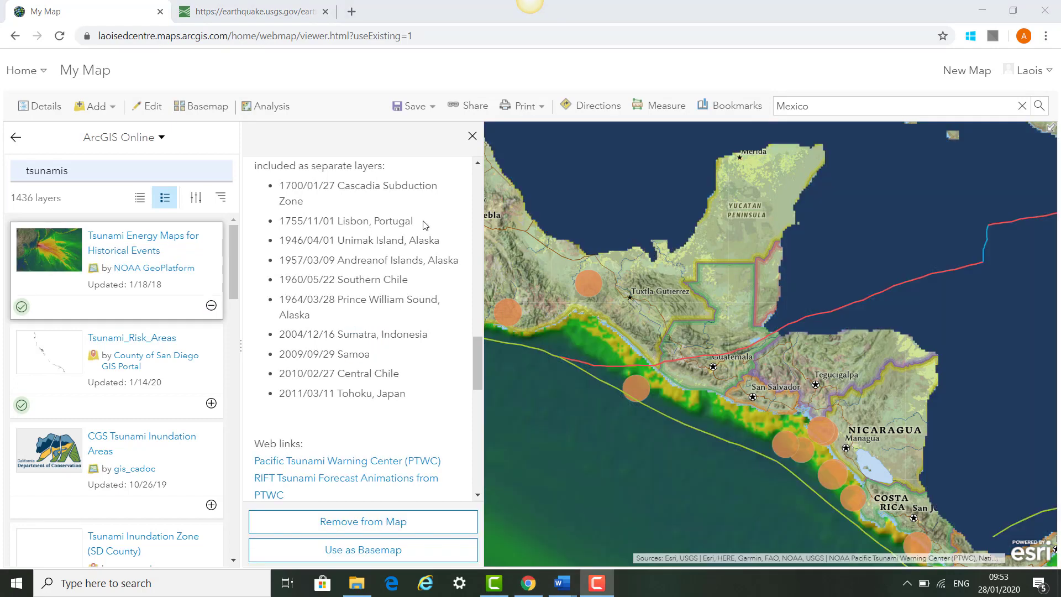
Close the tsunami layer's description and leave the layer search to return to the map legend
{"action": "left_click", "coordinate": [472, 136]}
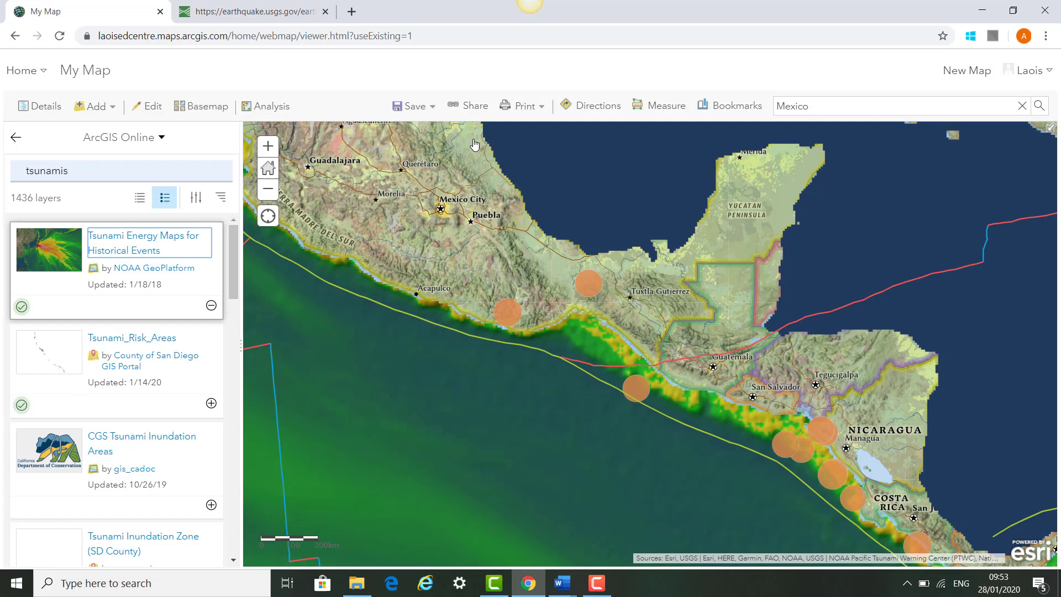
{"action": "left_click", "coordinate": [223, 171]}
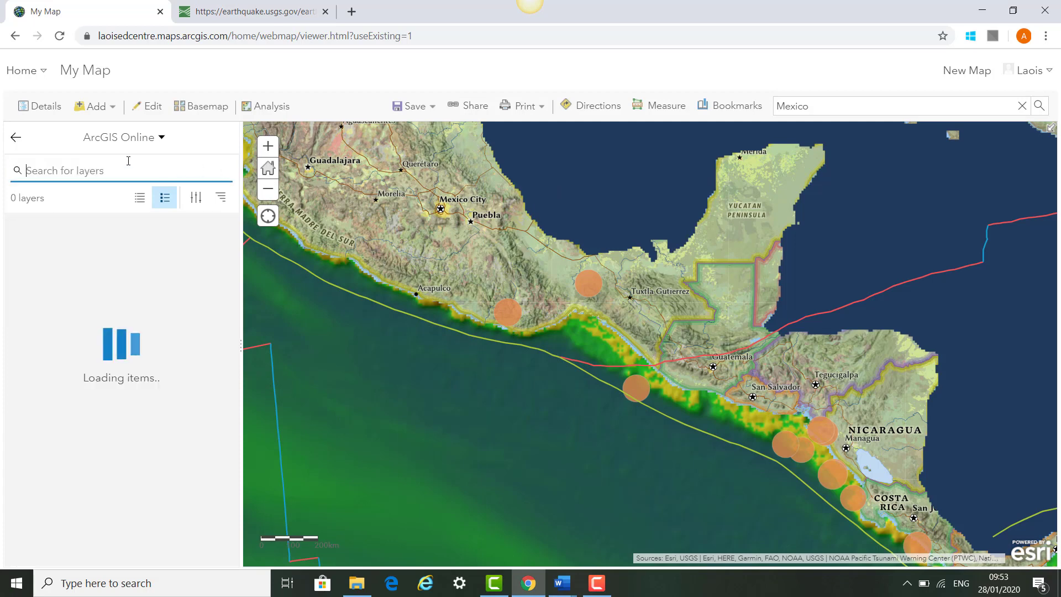
{"action": "left_click", "coordinate": [16, 138]}
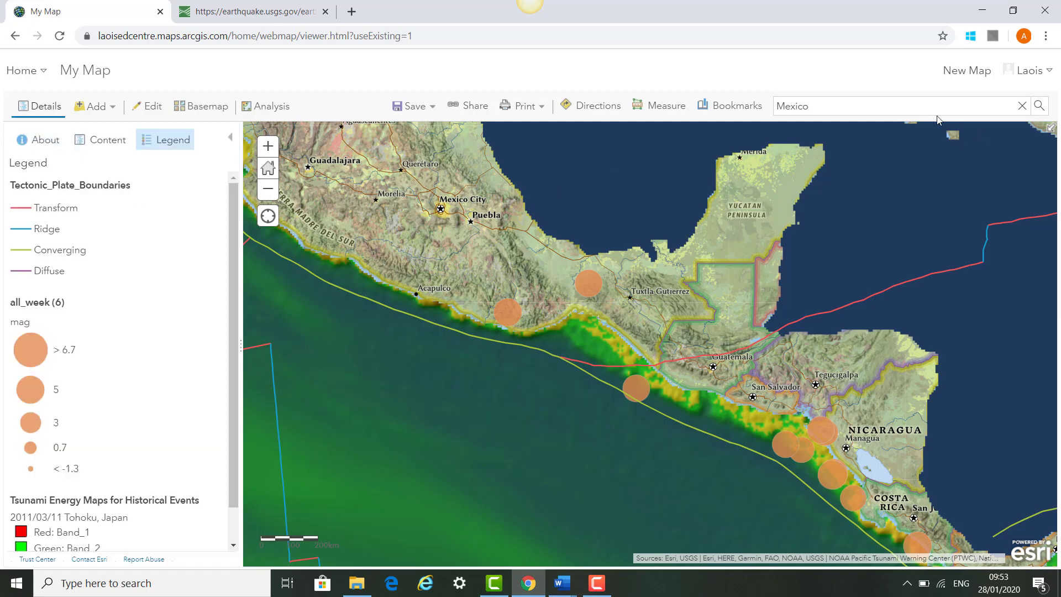
Locate Japan with the place search, dismiss the result pop-up, and examine the legend for the tsunami energy layer
{"action": "left_click", "coordinate": [1016, 109]}
{"action": "type", "text": "Japan"}
{"action": "key", "text": "Return"}
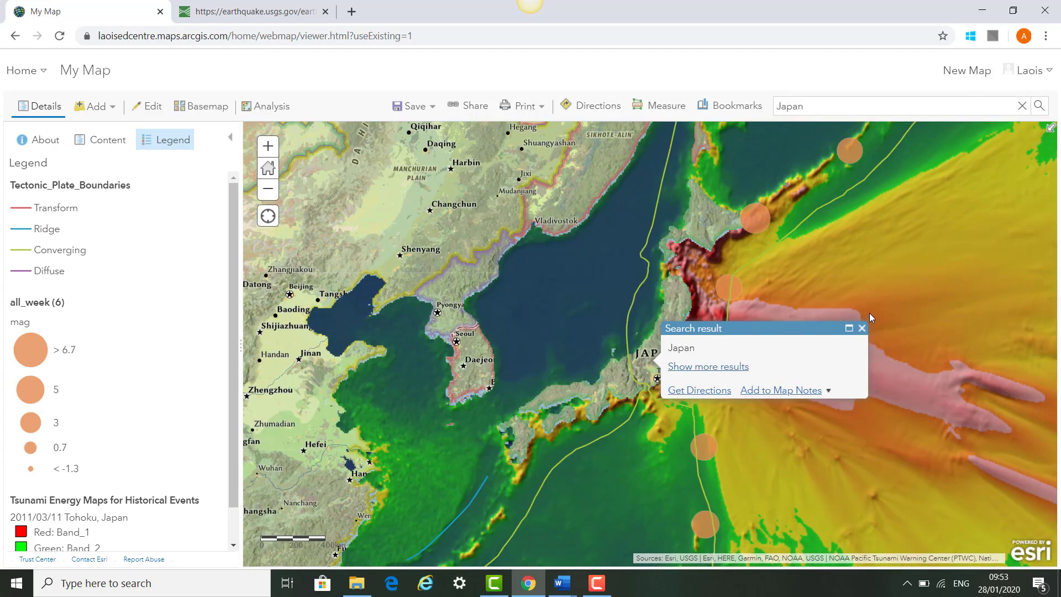
{"action": "left_click", "coordinate": [862, 329]}
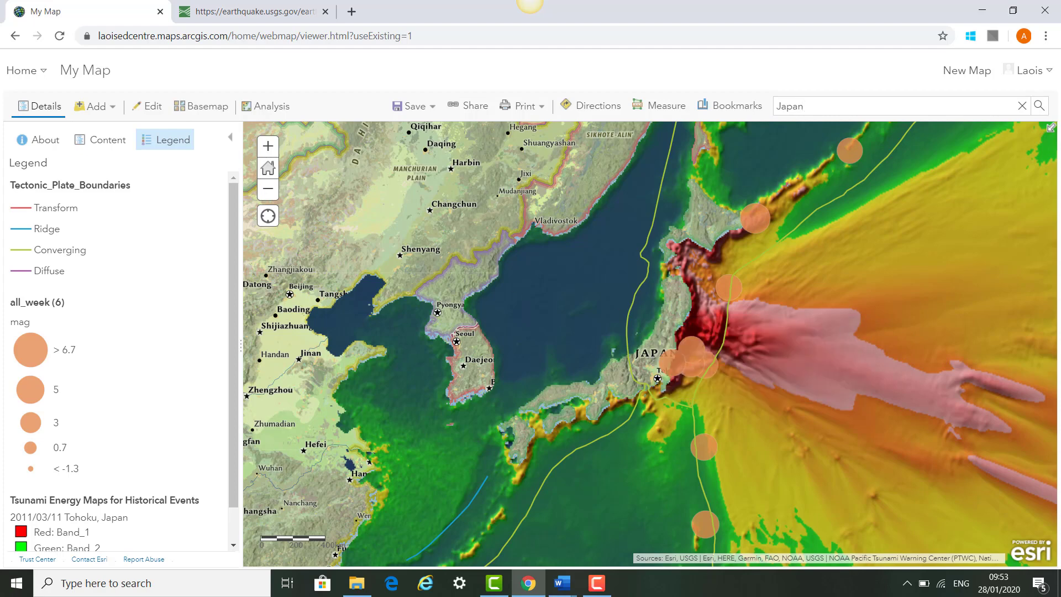
{"action": "scroll", "coordinate": [136, 422], "scroll_direction": "down", "scroll_amount": 2}
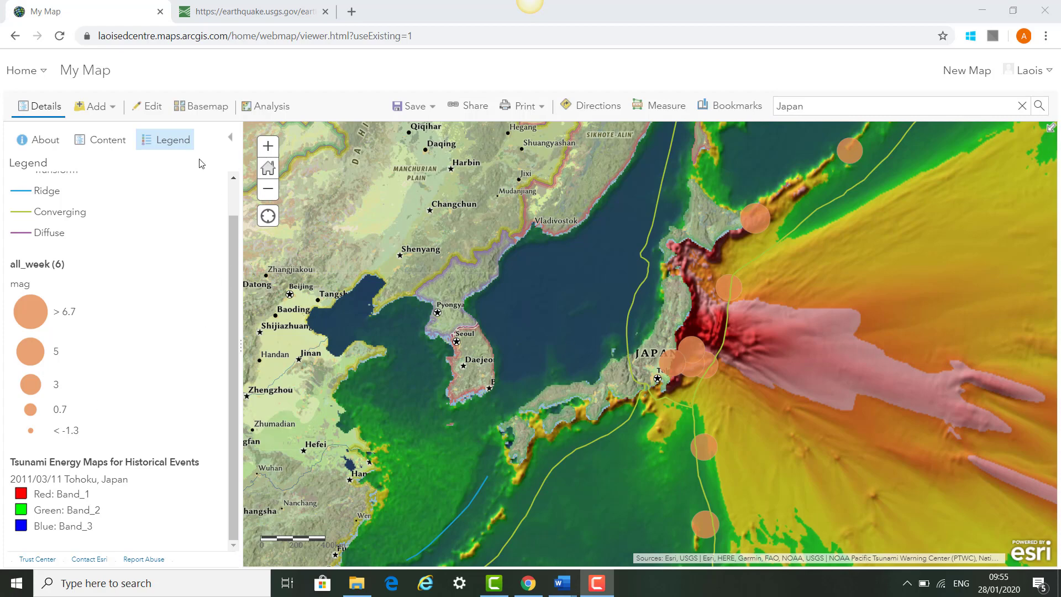
Save the map under the title "Earthquake Map" with the tag "Earthquake" in the laoisedcentre folder
{"action": "left_click", "coordinate": [415, 106]}
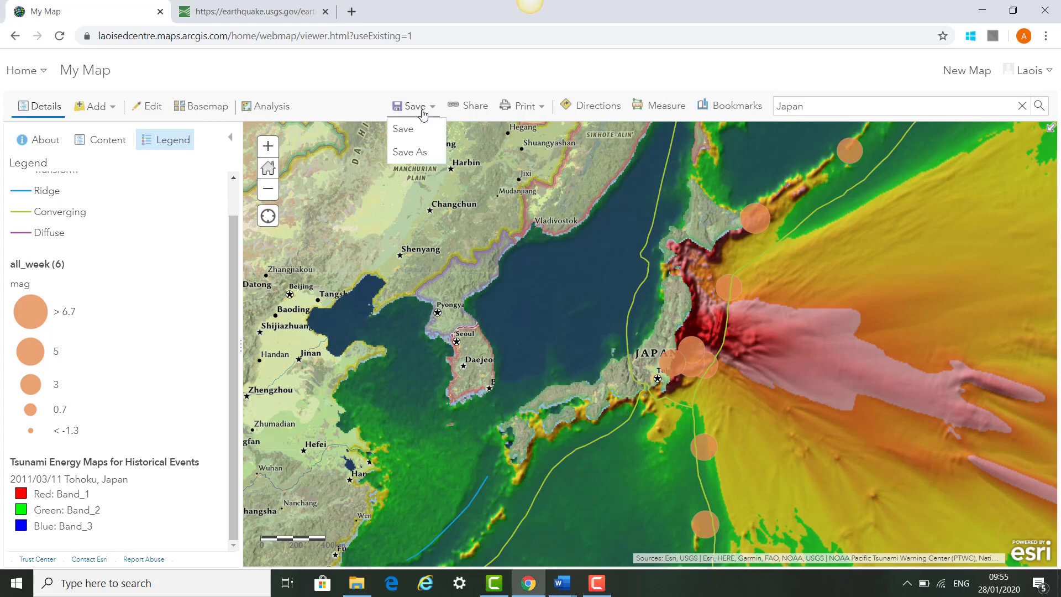
{"action": "left_click", "coordinate": [410, 152]}
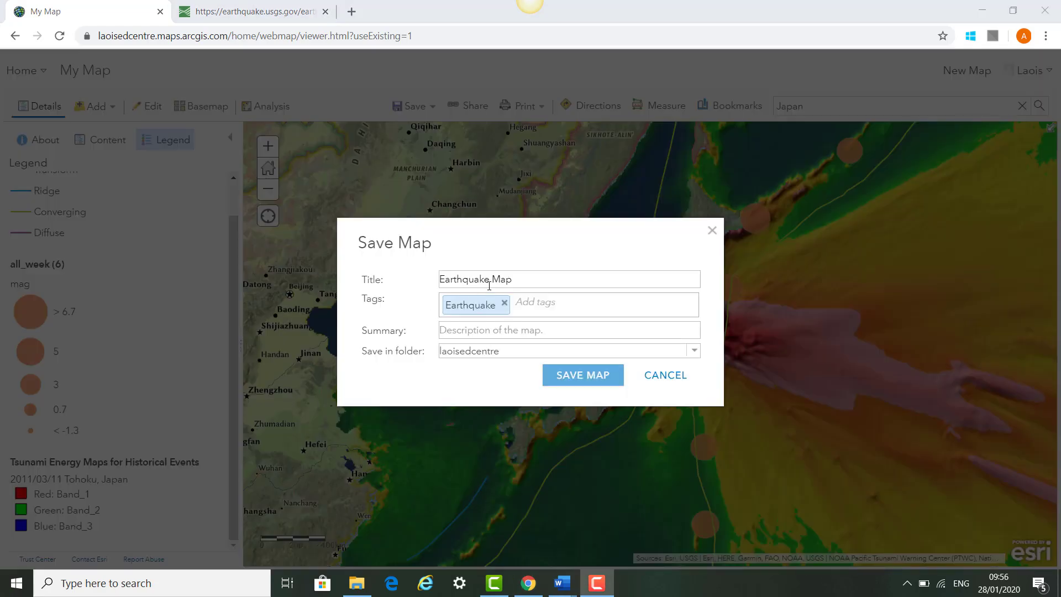
{"action": "left_click", "coordinate": [582, 378]}
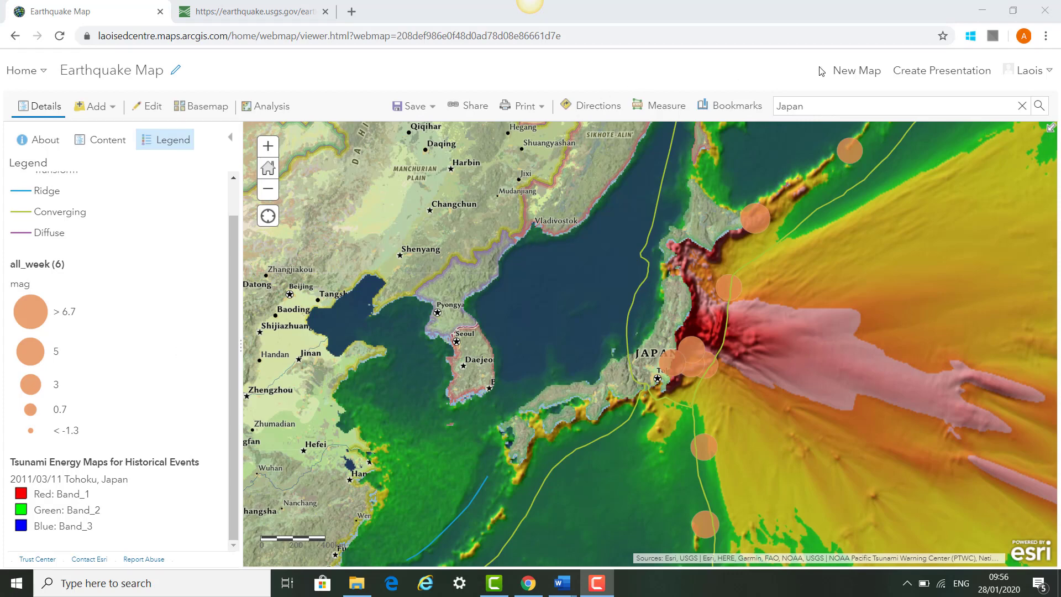
Create a new map and search ArcGIS Online for layers matching "Wildfires Risk"
{"action": "left_click", "coordinate": [853, 72]}
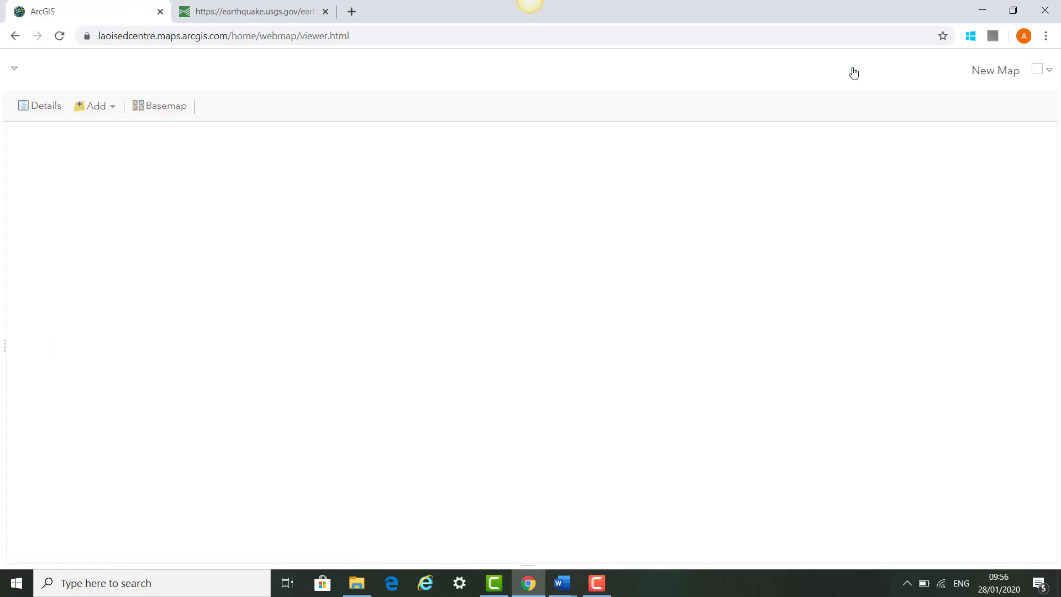
{"action": "key", "text": "F10"}
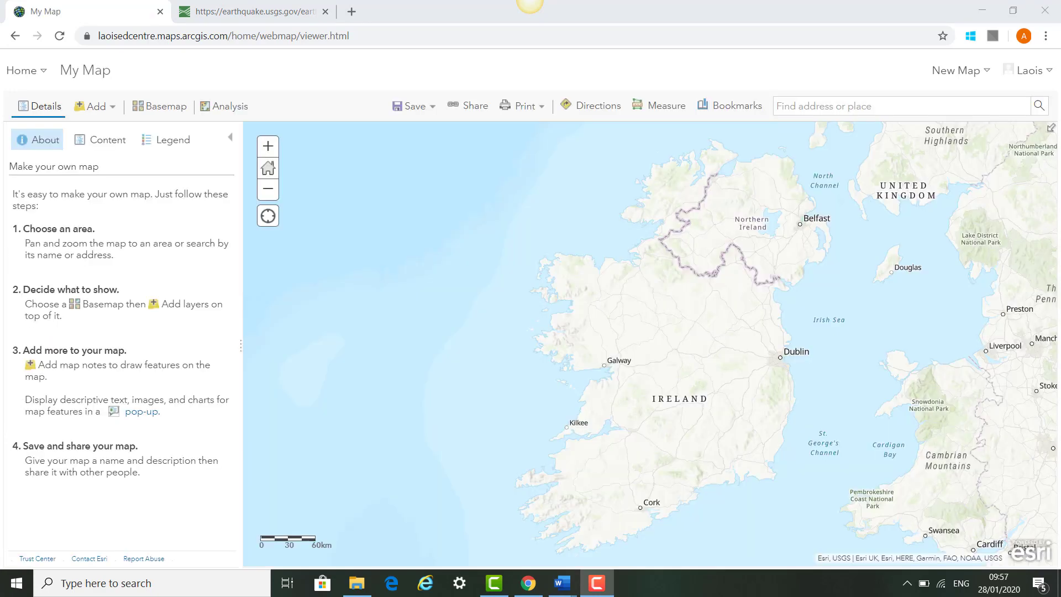
{"action": "left_click", "coordinate": [97, 106]}
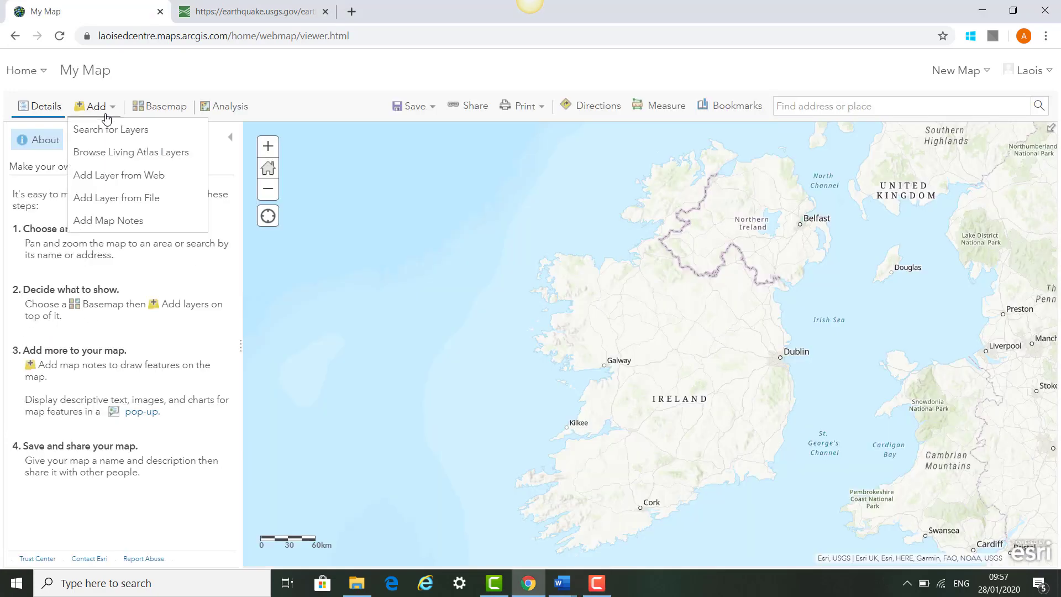
{"action": "left_click", "coordinate": [106, 133]}
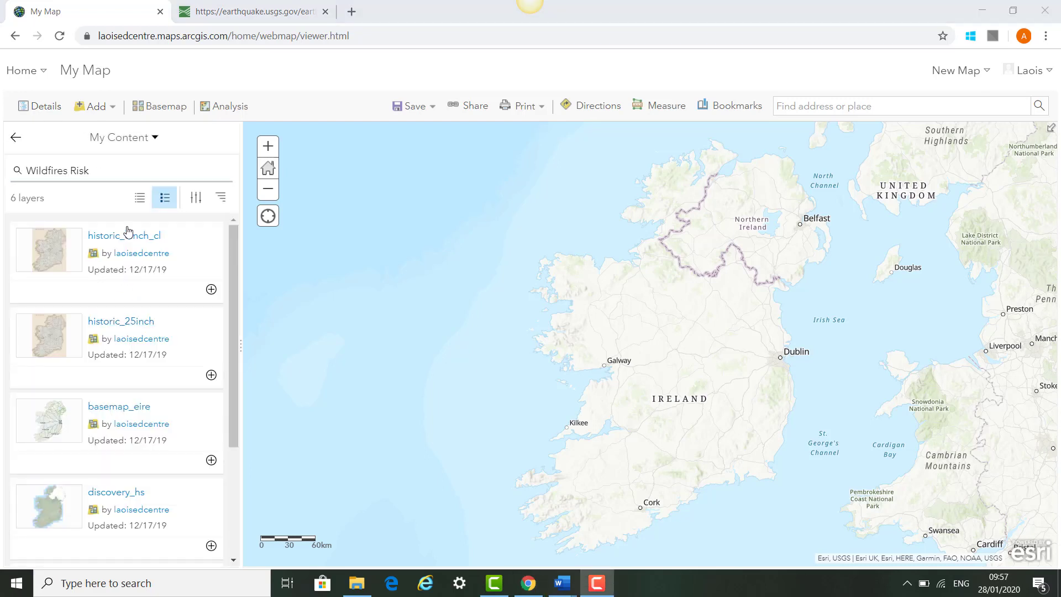
{"action": "left_click", "coordinate": [99, 170]}
{"action": "key", "text": "Return"}
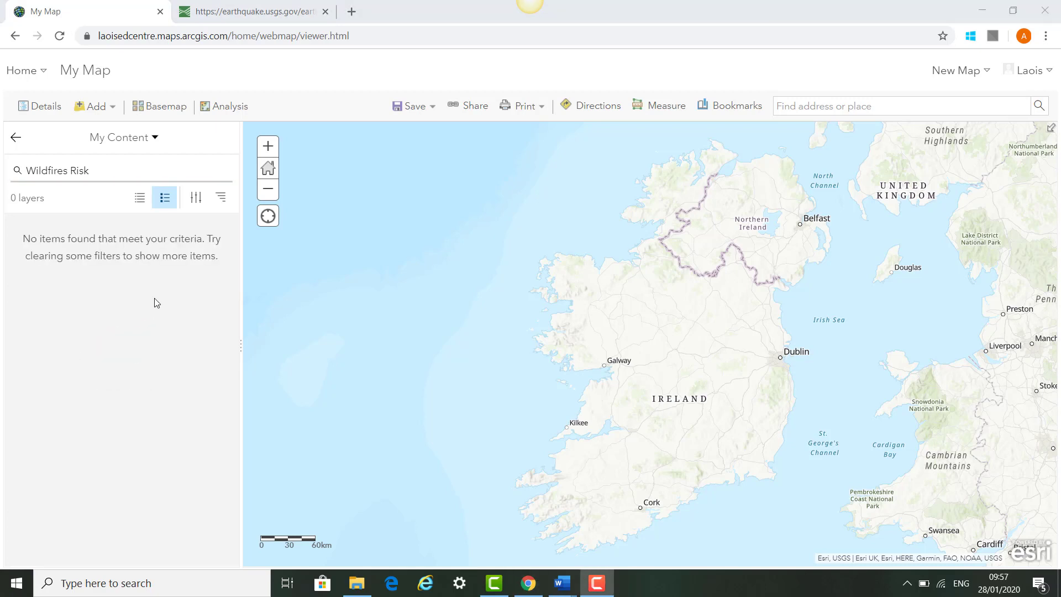
{"action": "left_click", "coordinate": [147, 138]}
{"action": "left_click", "coordinate": [147, 288]}
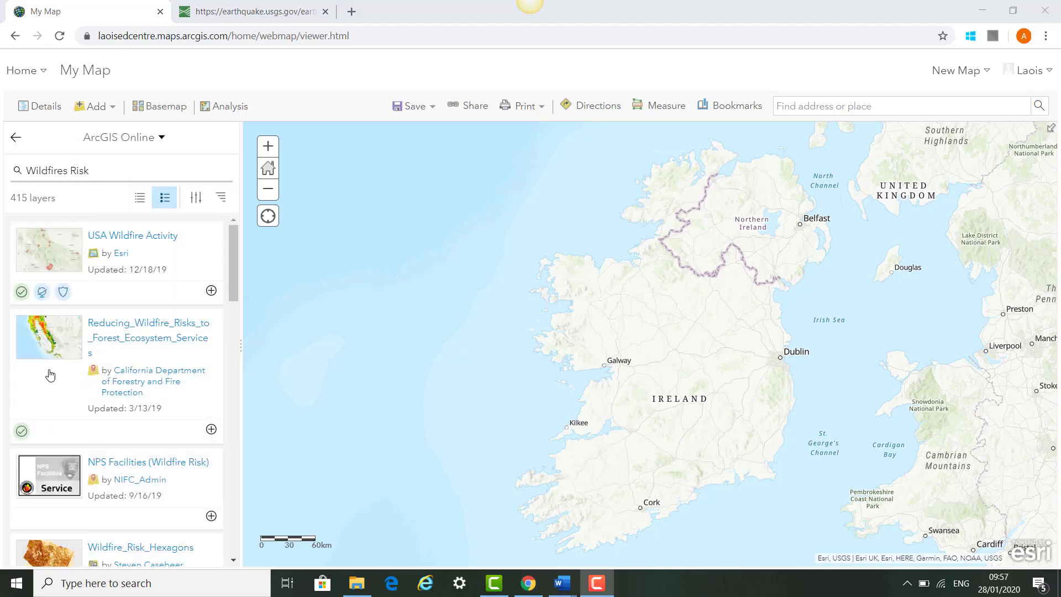
Review the description of the USA Wildfire Activity layer by Esri and add it to the map
{"action": "left_click", "coordinate": [185, 265]}
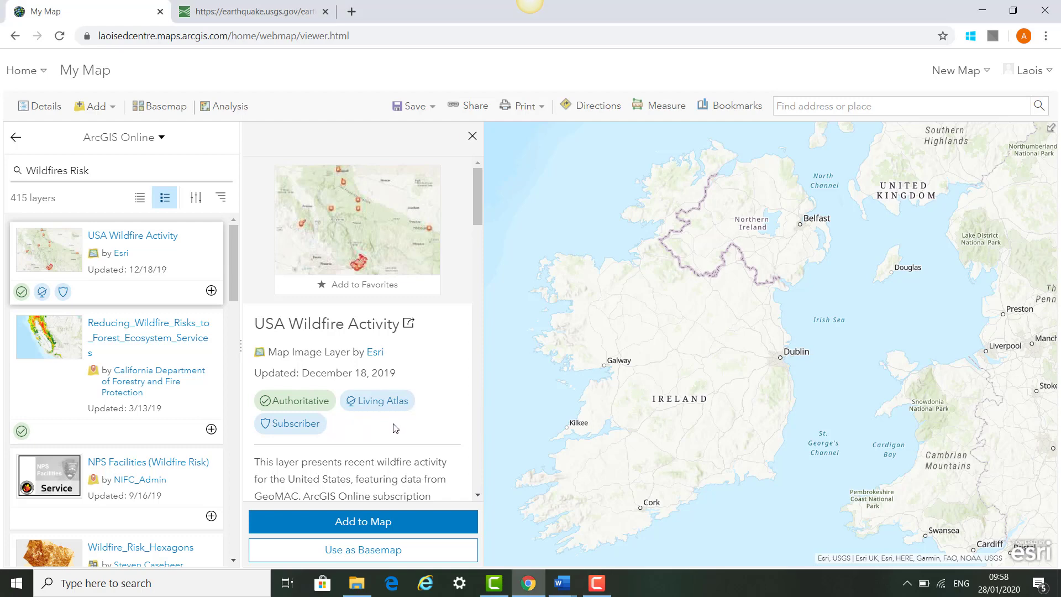
{"action": "scroll", "coordinate": [396, 429], "scroll_direction": "down", "scroll_amount": 3}
{"action": "scroll", "coordinate": [396, 431], "scroll_direction": "down", "scroll_amount": 3}
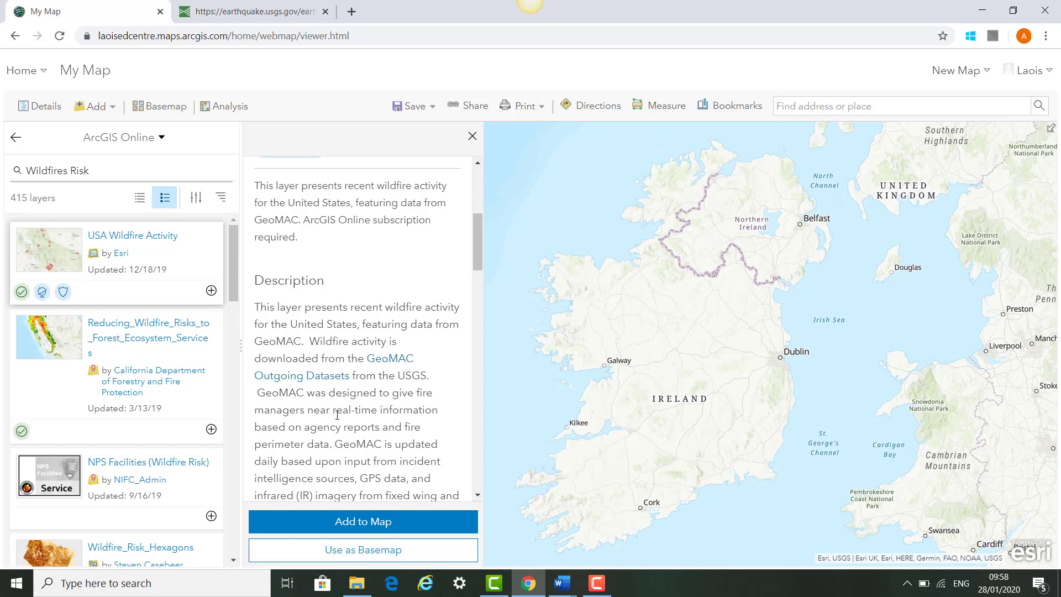
{"action": "scroll", "coordinate": [337, 415], "scroll_direction": "down", "scroll_amount": 1}
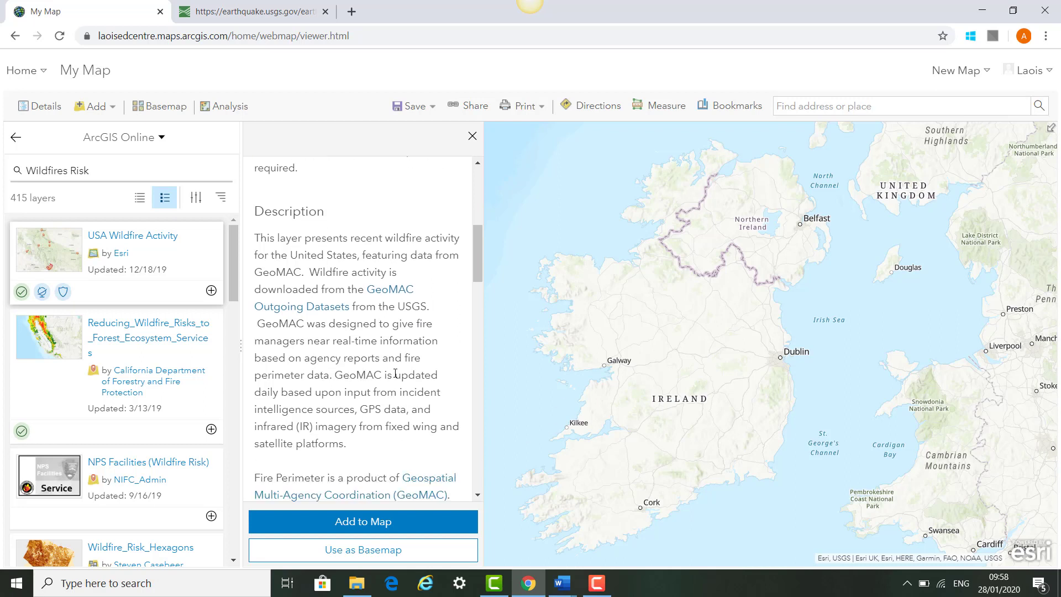
{"action": "scroll", "coordinate": [323, 396], "scroll_direction": "down", "scroll_amount": 2}
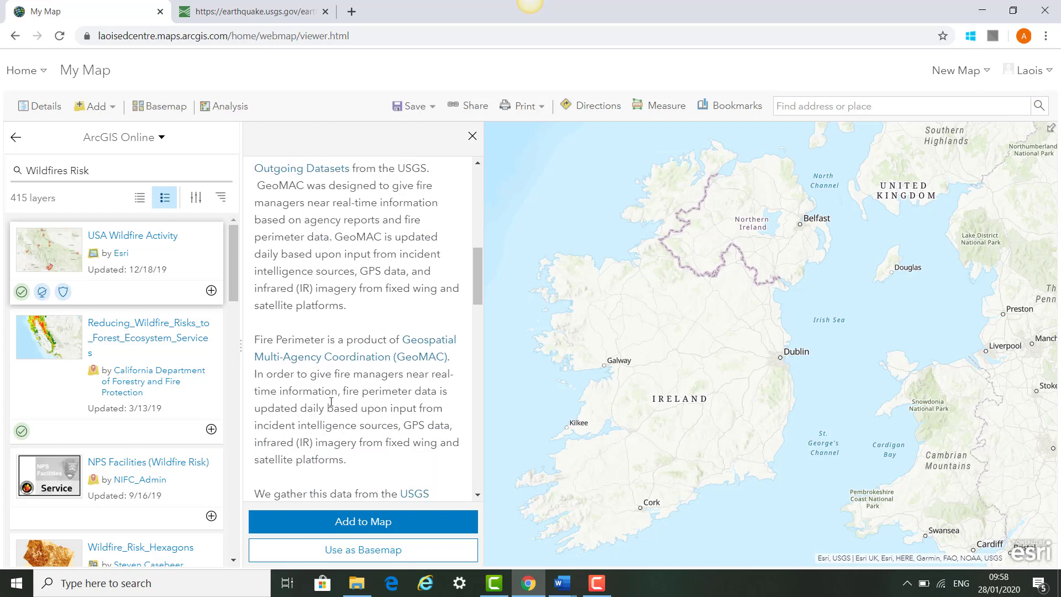
{"action": "scroll", "coordinate": [331, 402], "scroll_direction": "down", "scroll_amount": 2}
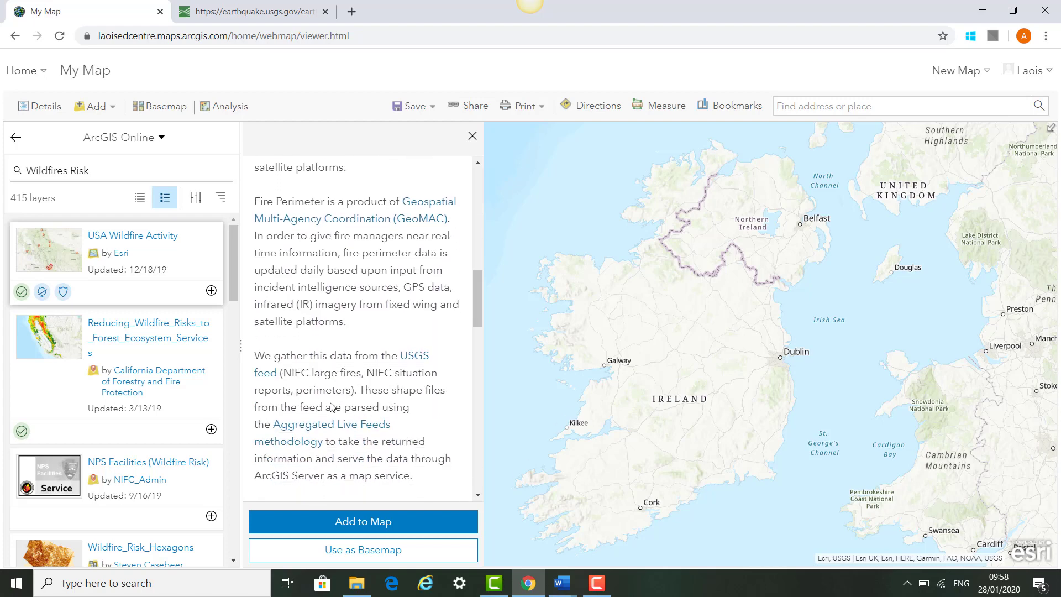
{"action": "scroll", "coordinate": [331, 407], "scroll_direction": "down", "scroll_amount": 6}
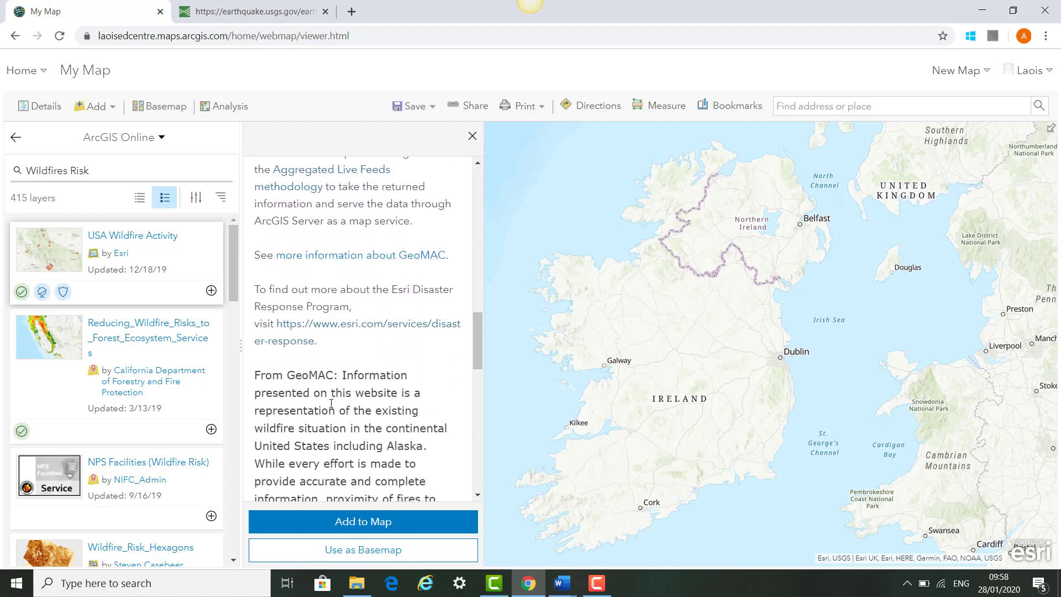
{"action": "scroll", "coordinate": [331, 402], "scroll_direction": "down", "scroll_amount": 2}
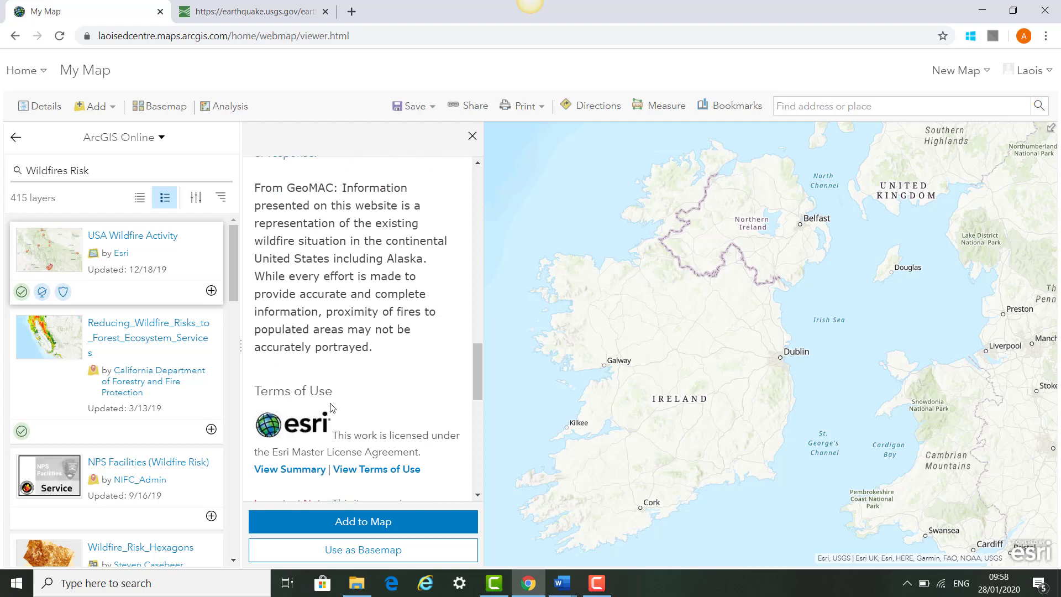
{"action": "left_click", "coordinate": [364, 523]}
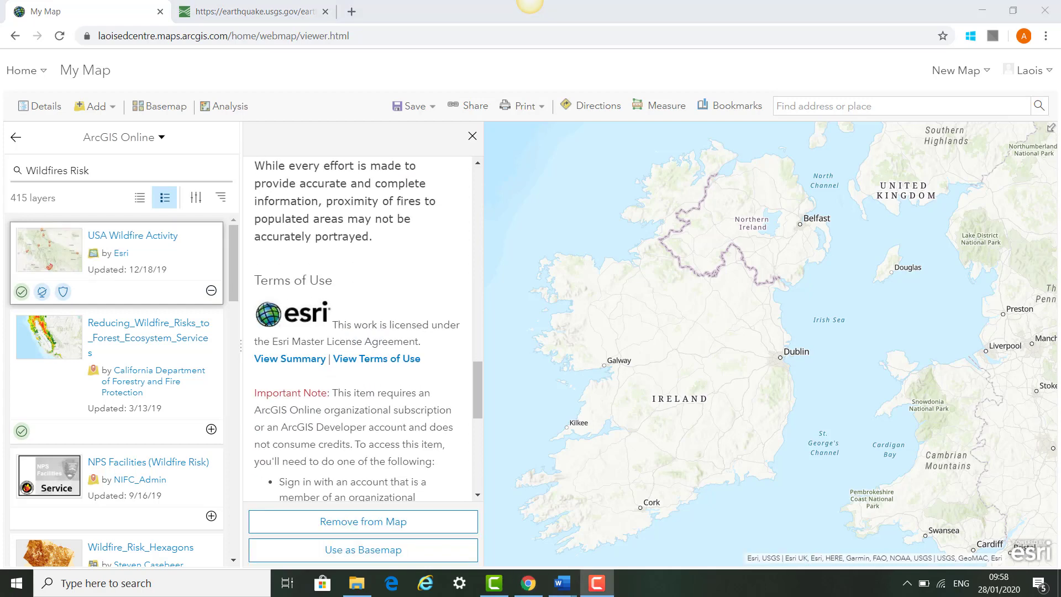
Find the Wildfire Hazard Potential layer by Federal_User_Community, review its description, and add it to the map
{"action": "scroll", "coordinate": [193, 342], "scroll_direction": "down", "scroll_amount": 3}
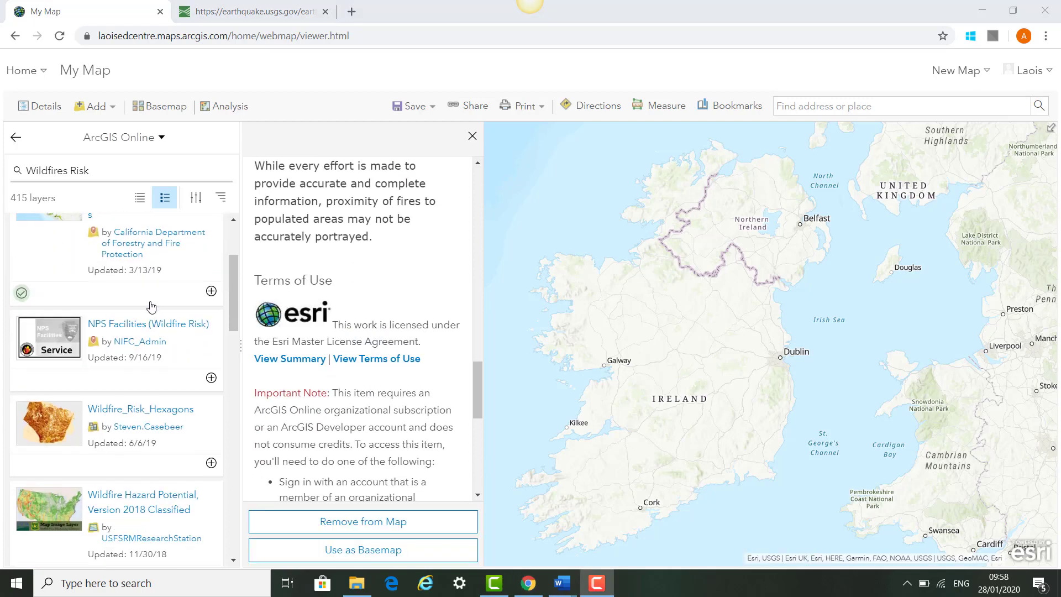
{"action": "scroll", "coordinate": [155, 344], "scroll_direction": "down", "scroll_amount": 5}
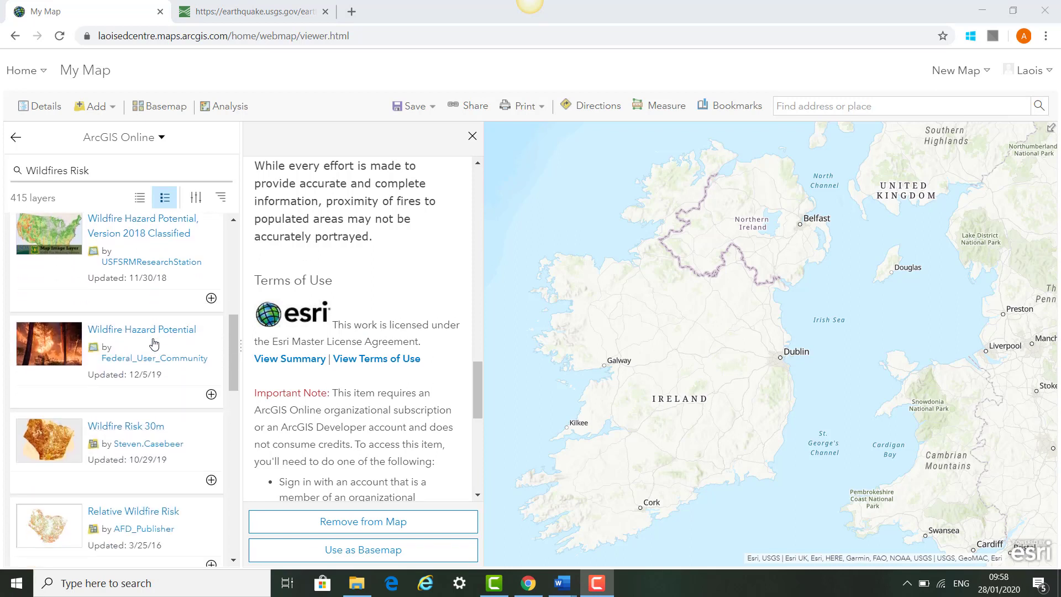
{"action": "left_click", "coordinate": [154, 348]}
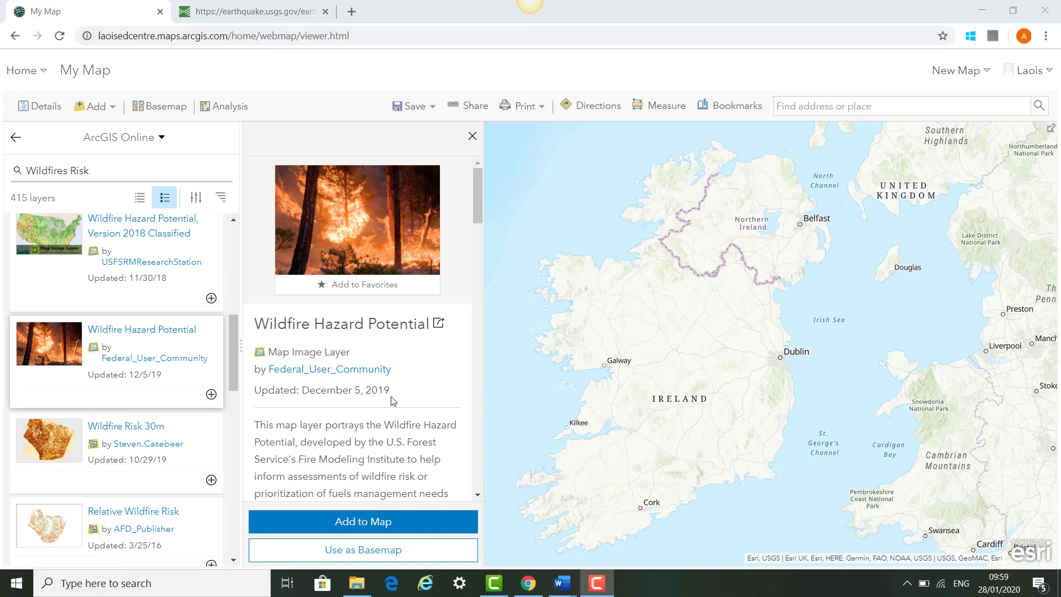
{"action": "scroll", "coordinate": [373, 404], "scroll_direction": "down", "scroll_amount": 1}
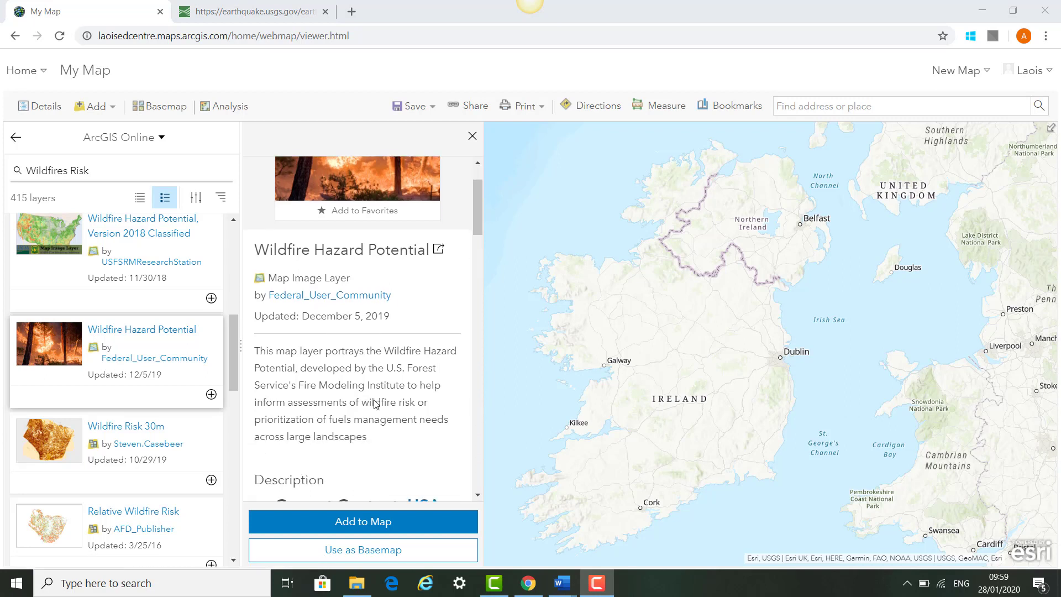
{"action": "scroll", "coordinate": [374, 404], "scroll_direction": "down", "scroll_amount": 2}
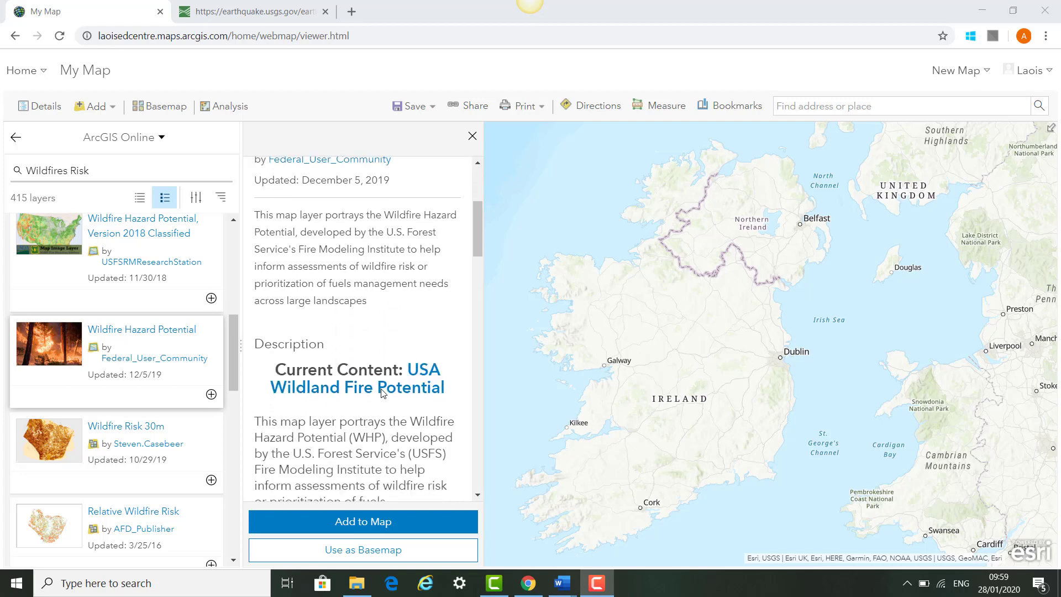
{"action": "scroll", "coordinate": [382, 392], "scroll_direction": "down", "scroll_amount": 2}
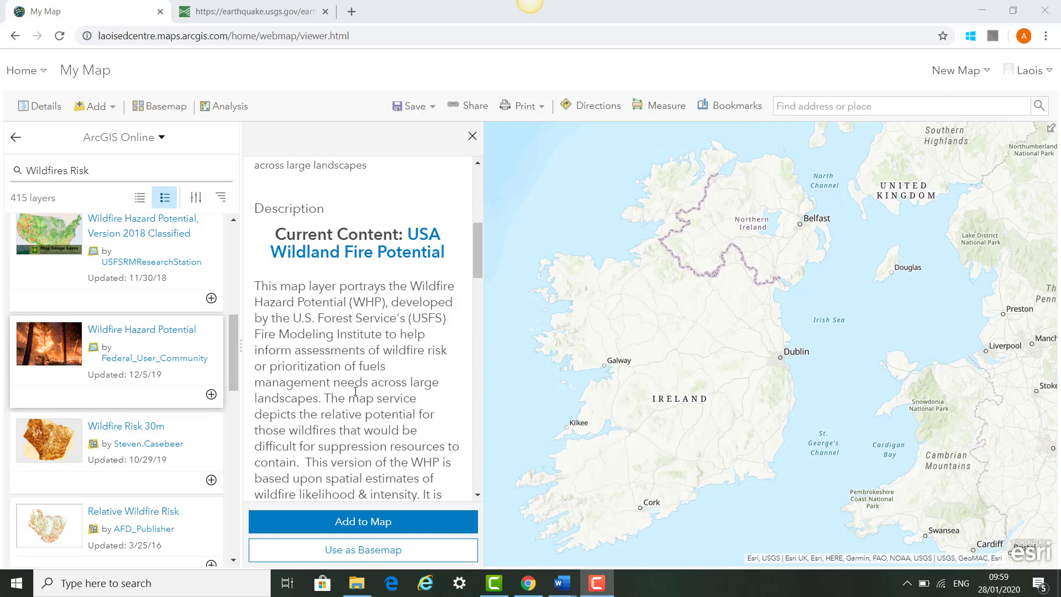
{"action": "scroll", "coordinate": [355, 391], "scroll_direction": "down", "scroll_amount": 1}
{"action": "scroll", "coordinate": [355, 391], "scroll_direction": "down", "scroll_amount": 2}
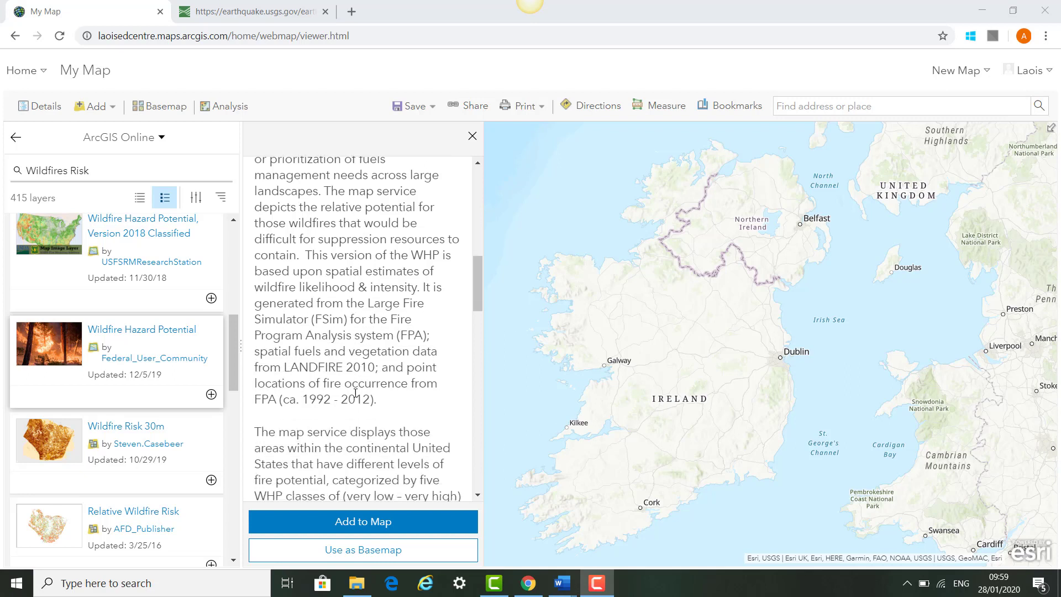
{"action": "scroll", "coordinate": [355, 391], "scroll_direction": "down", "scroll_amount": 2}
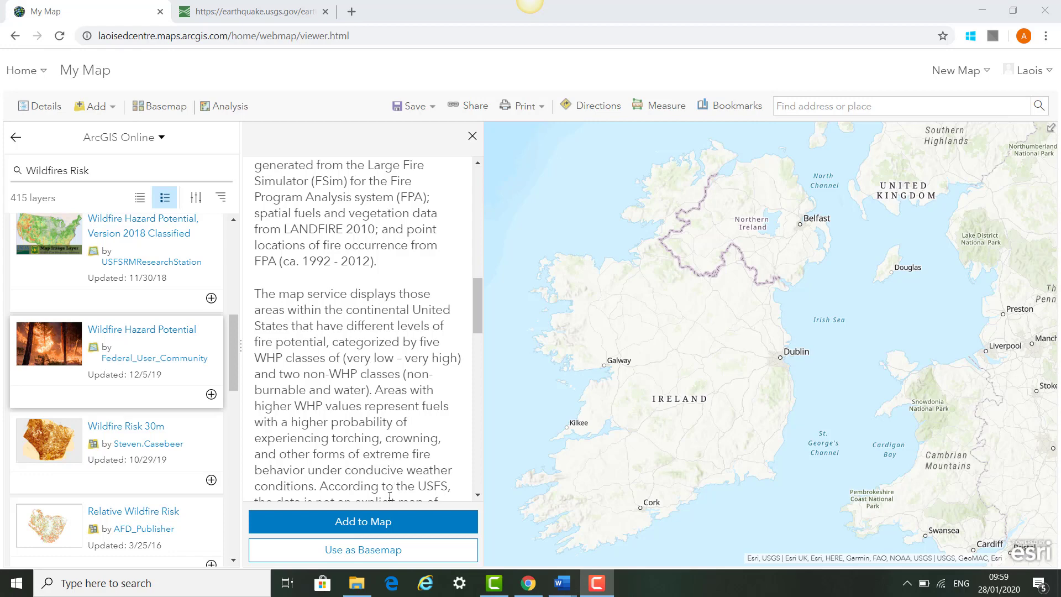
{"action": "left_click", "coordinate": [369, 522]}
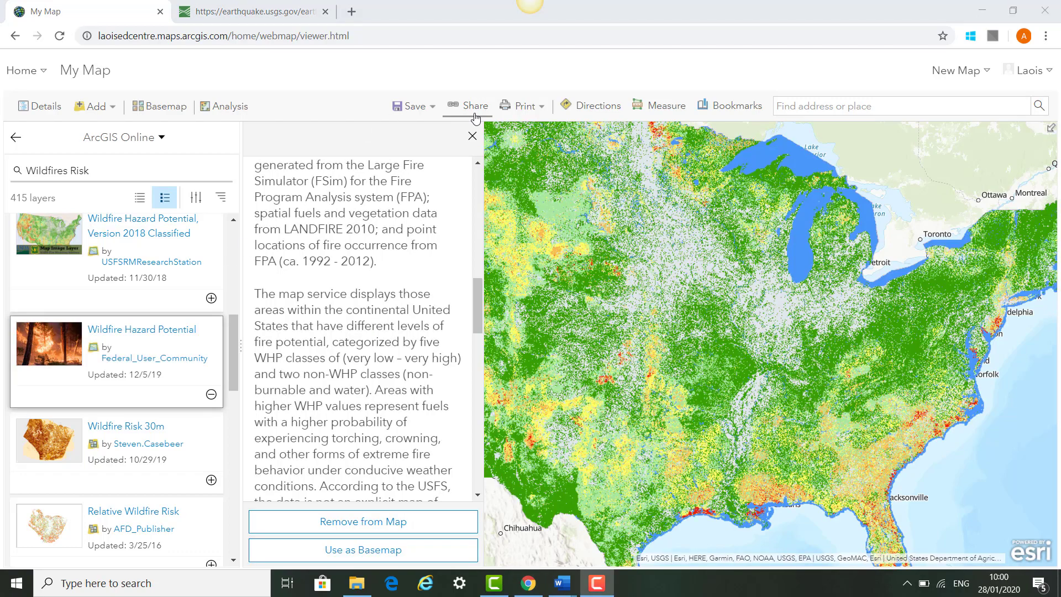
Close the layer description and search, and display the map's contents list with the western United States in view
{"action": "left_click", "coordinate": [472, 136]}
{"action": "left_click", "coordinate": [15, 137]}
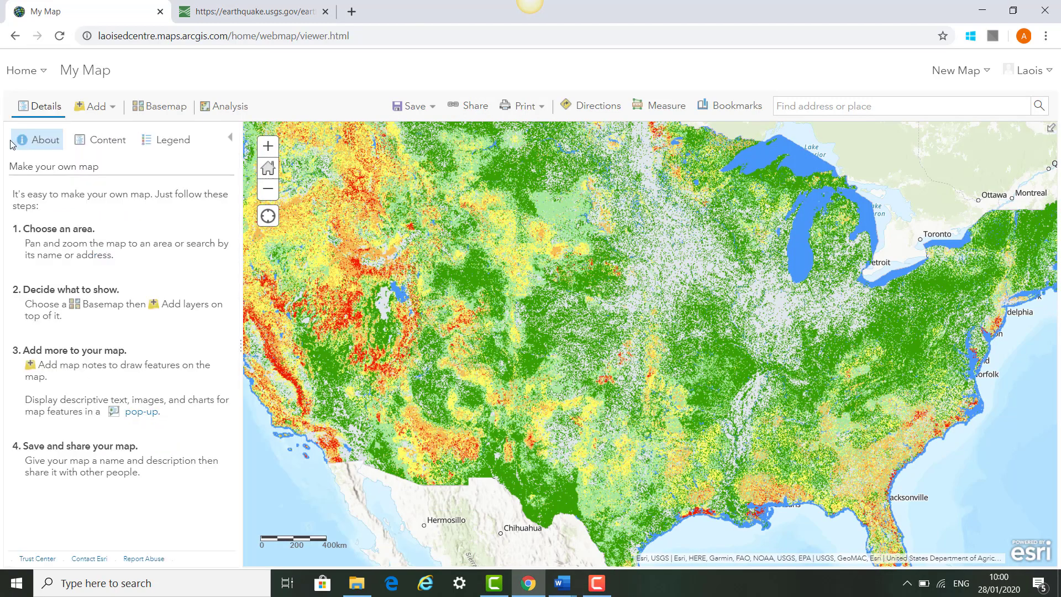
{"action": "left_click", "coordinate": [97, 150]}
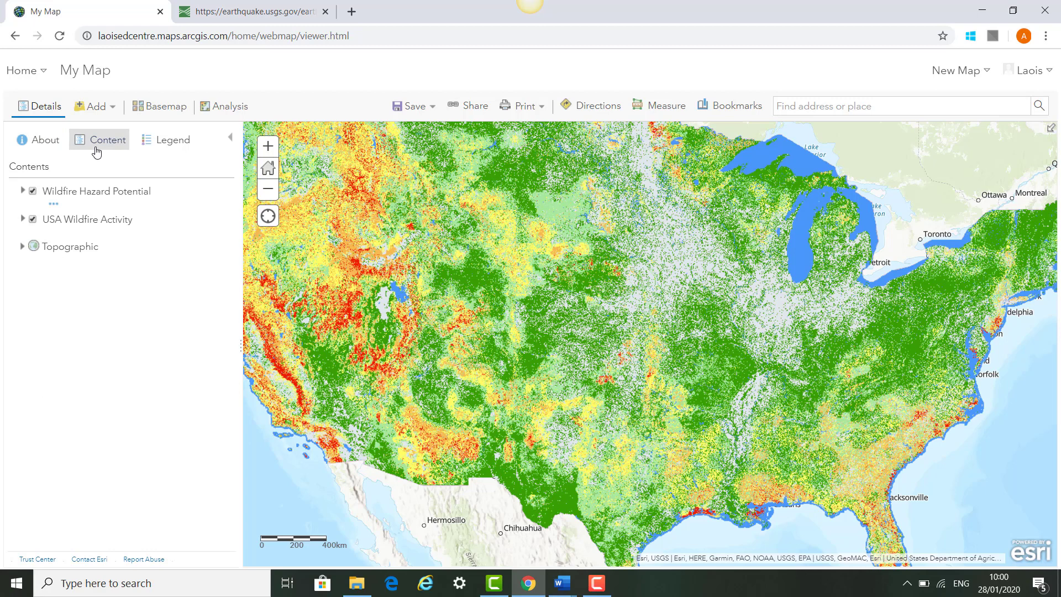
{"action": "left_click_drag", "start_coordinate": [519, 359], "coordinate": [559, 377]}
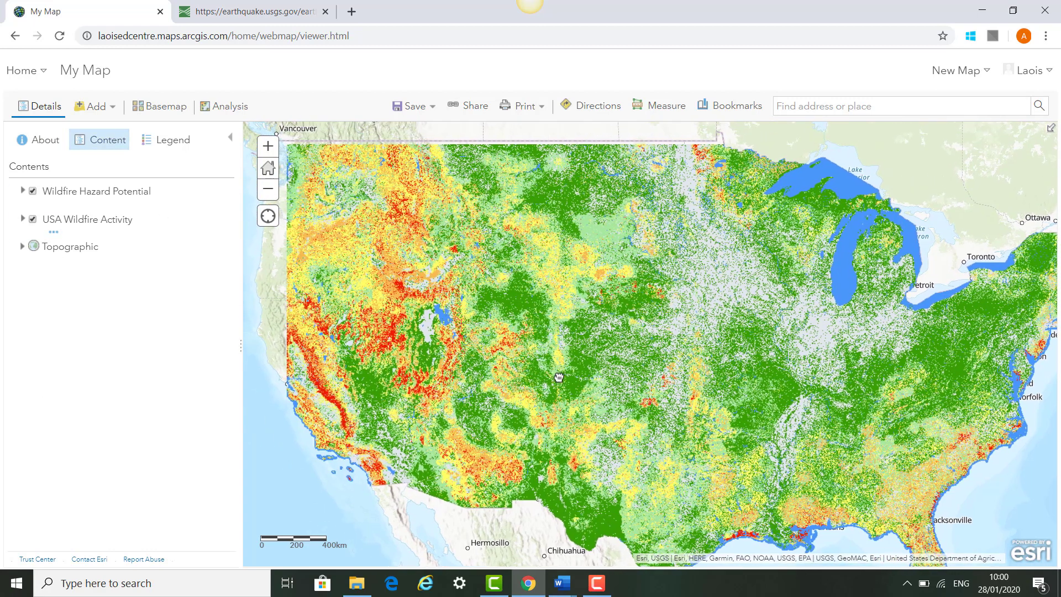
Move the USA Wildfire Activity layer above Wildfire Hazard Potential and expand both layers to list their sublayers
{"action": "left_click", "coordinate": [54, 233]}
{"action": "left_click", "coordinate": [92, 317]}
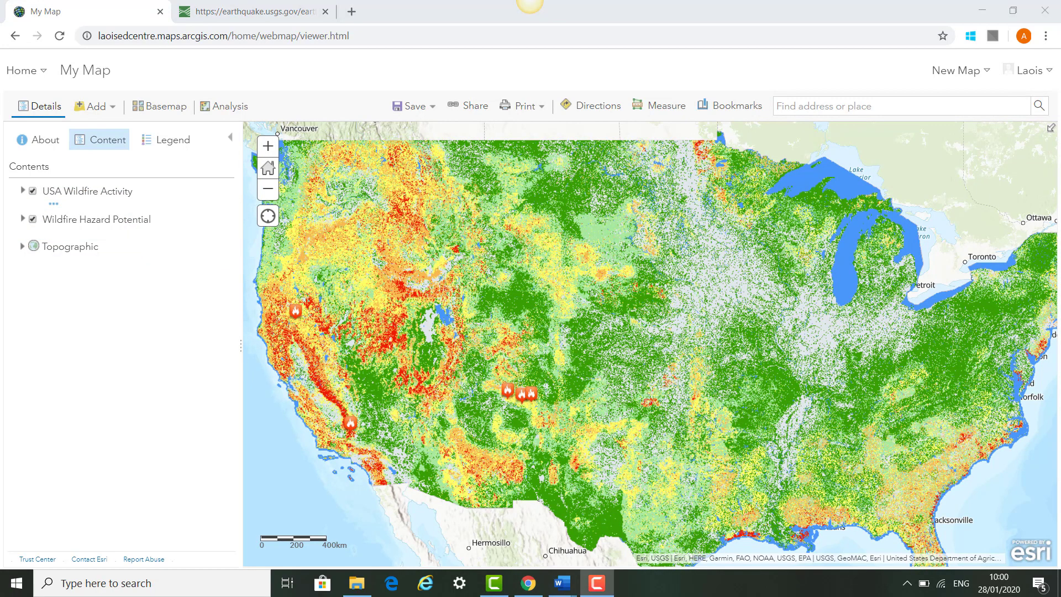
{"action": "left_click", "coordinate": [22, 192]}
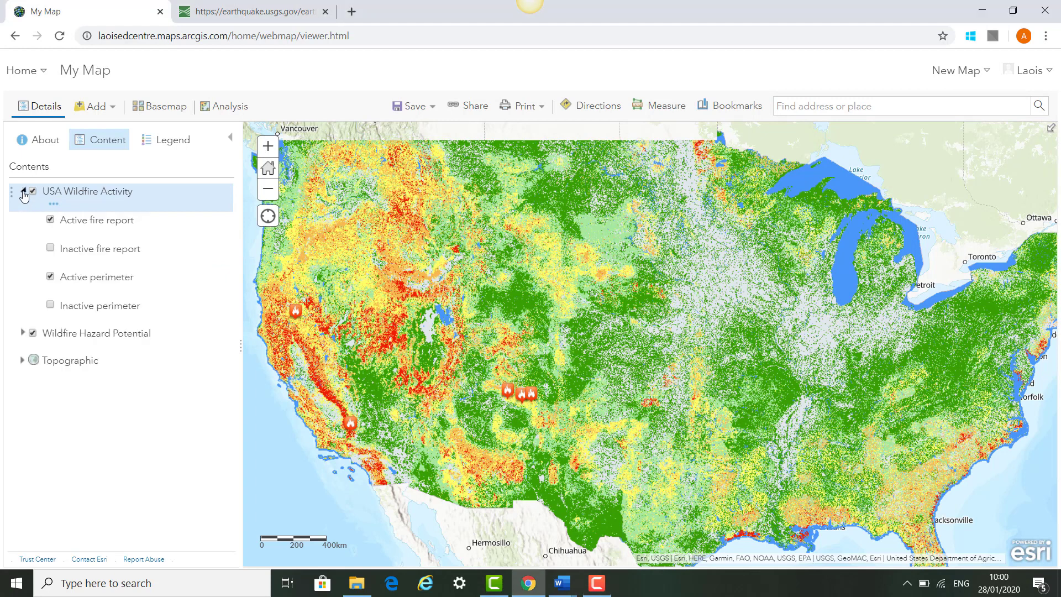
{"action": "left_click", "coordinate": [22, 333]}
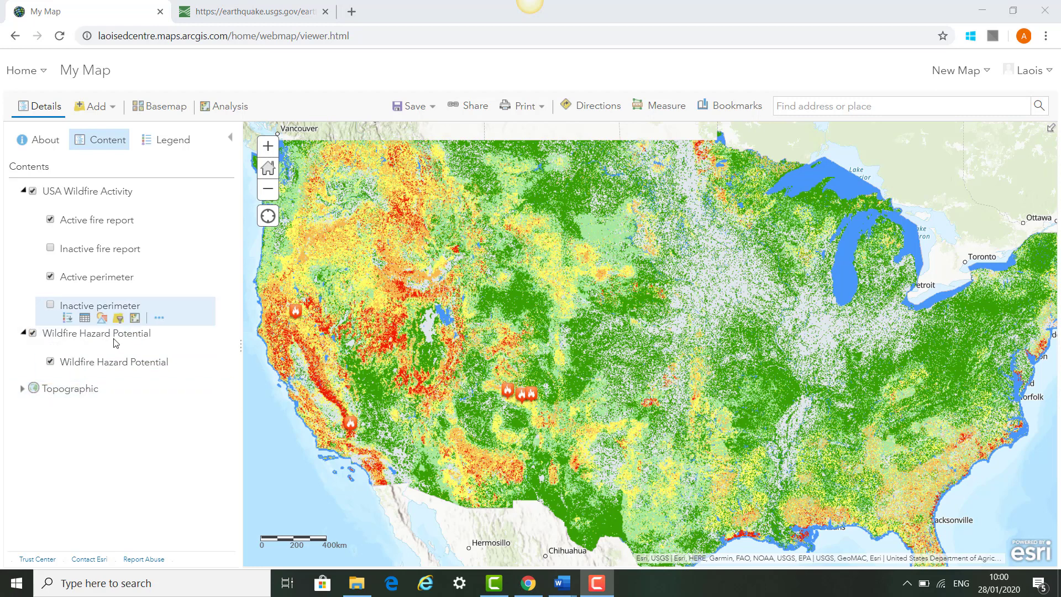
Set the transparency of the Wildfire Hazard Potential layer to 50%
{"action": "left_click", "coordinate": [54, 347]}
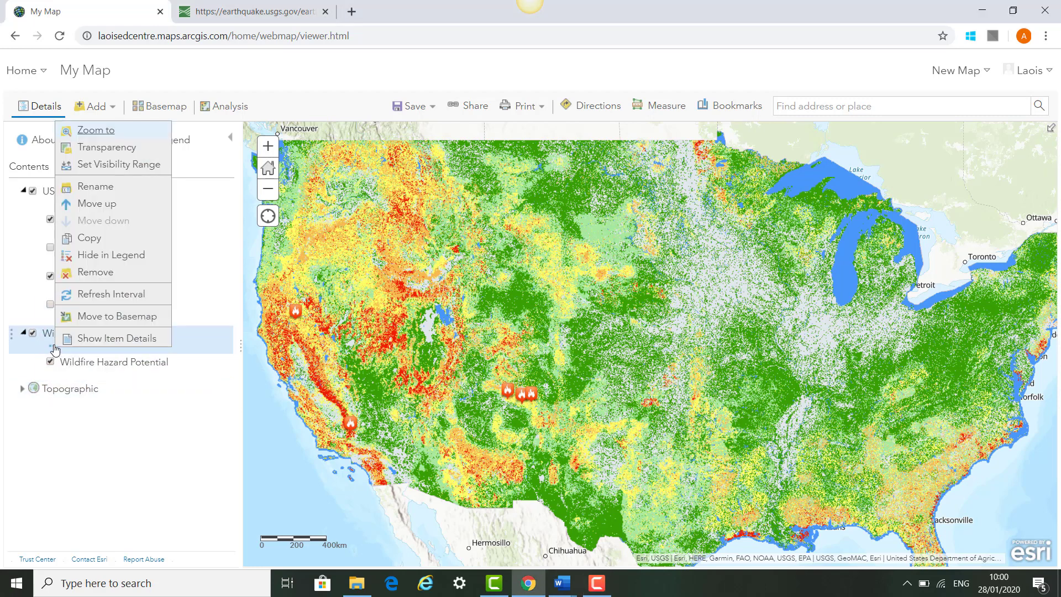
{"action": "mouse_move", "coordinate": [115, 147]}
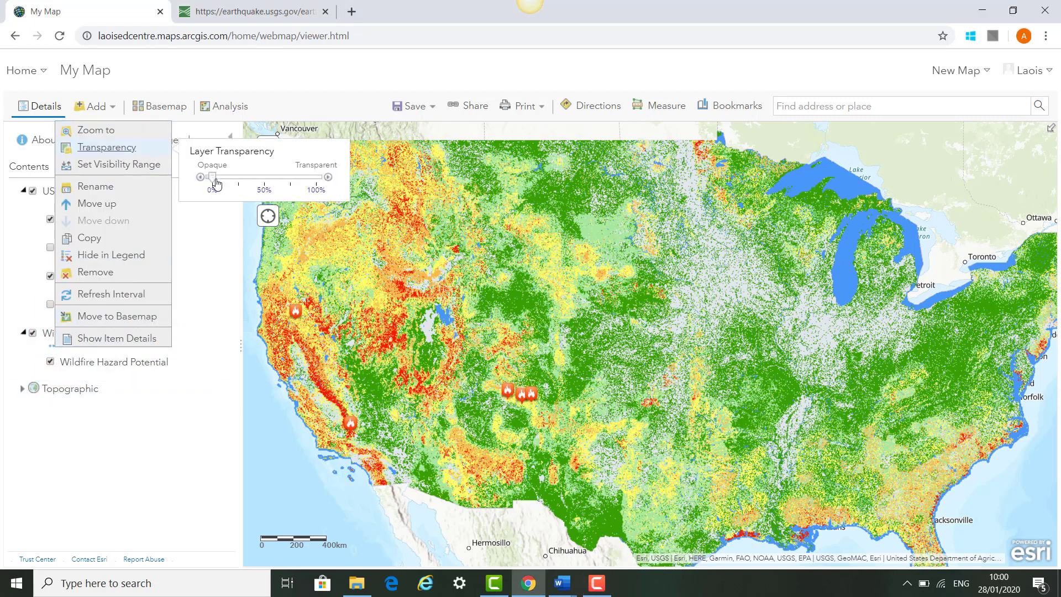
{"action": "left_click_drag", "start_coordinate": [212, 182], "coordinate": [266, 184]}
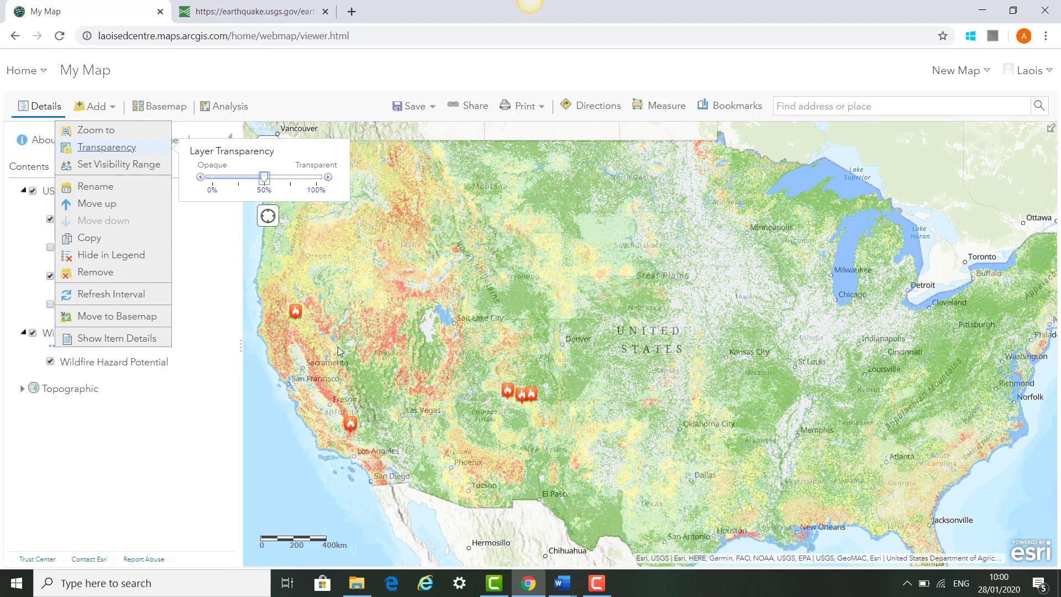
{"action": "left_click", "coordinate": [177, 450]}
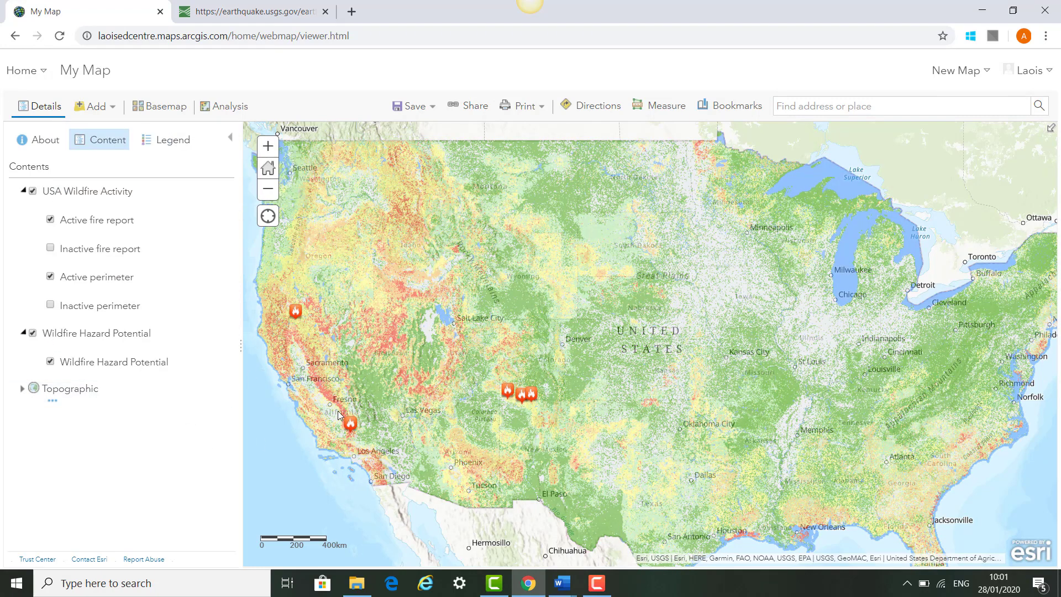
Examine the details of the active fire report northeast of Bakersfield, California, and display the map's legend
{"action": "scroll", "coordinate": [318, 415], "scroll_direction": "up", "scroll_amount": 2}
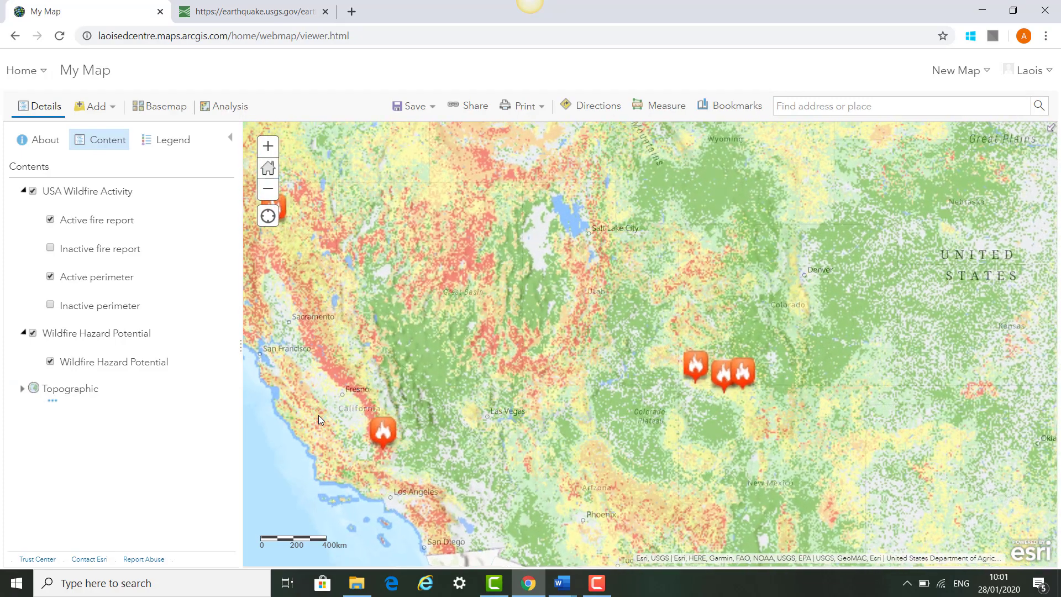
{"action": "scroll", "coordinate": [357, 415], "scroll_direction": "up", "scroll_amount": 2}
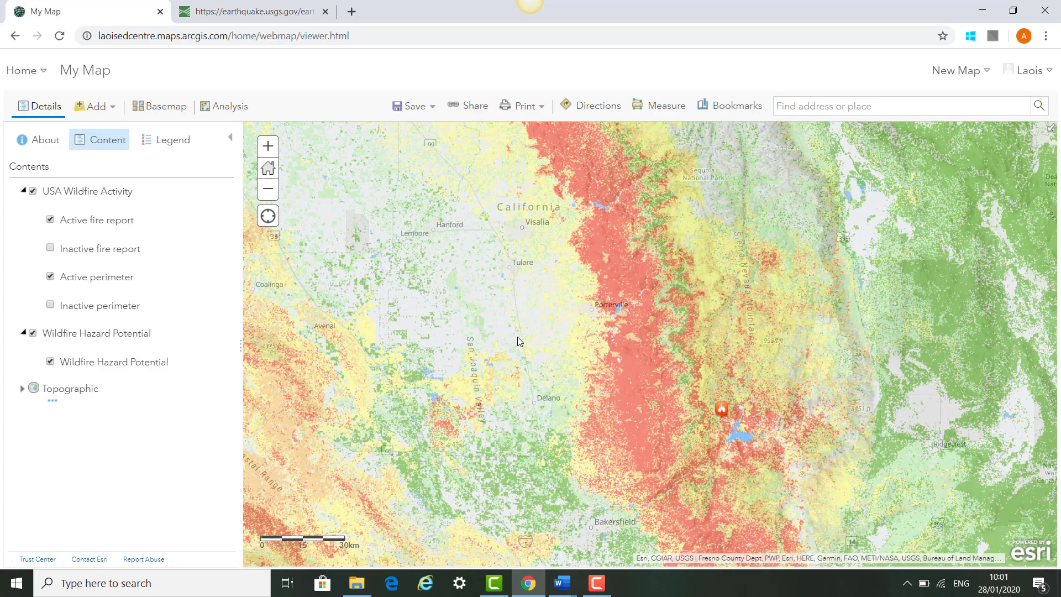
{"action": "left_click_drag", "start_coordinate": [517, 337], "coordinate": [433, 307]}
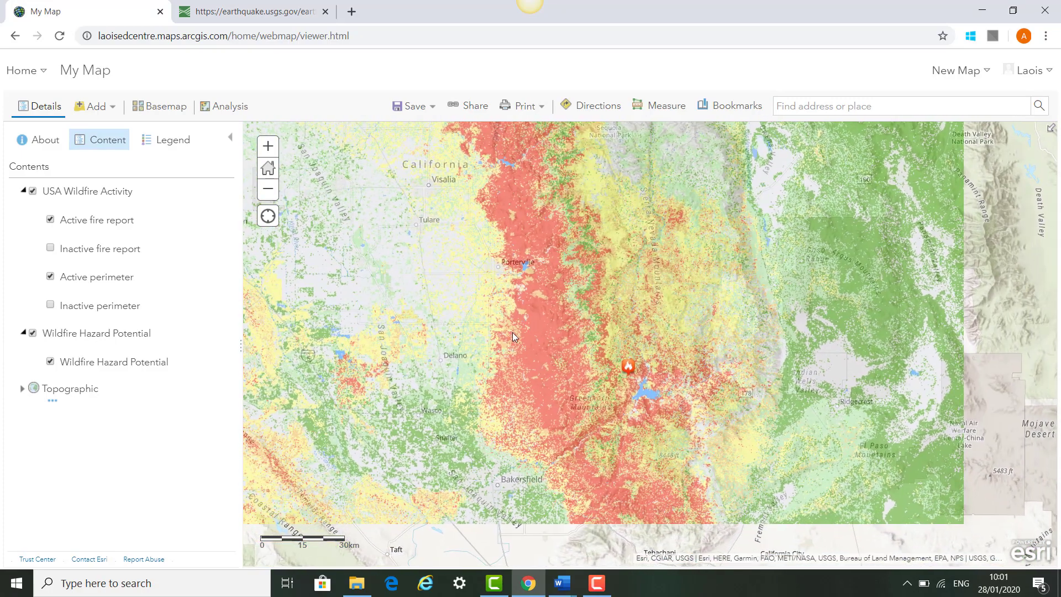
{"action": "scroll", "coordinate": [512, 333], "scroll_direction": "down", "scroll_amount": 1}
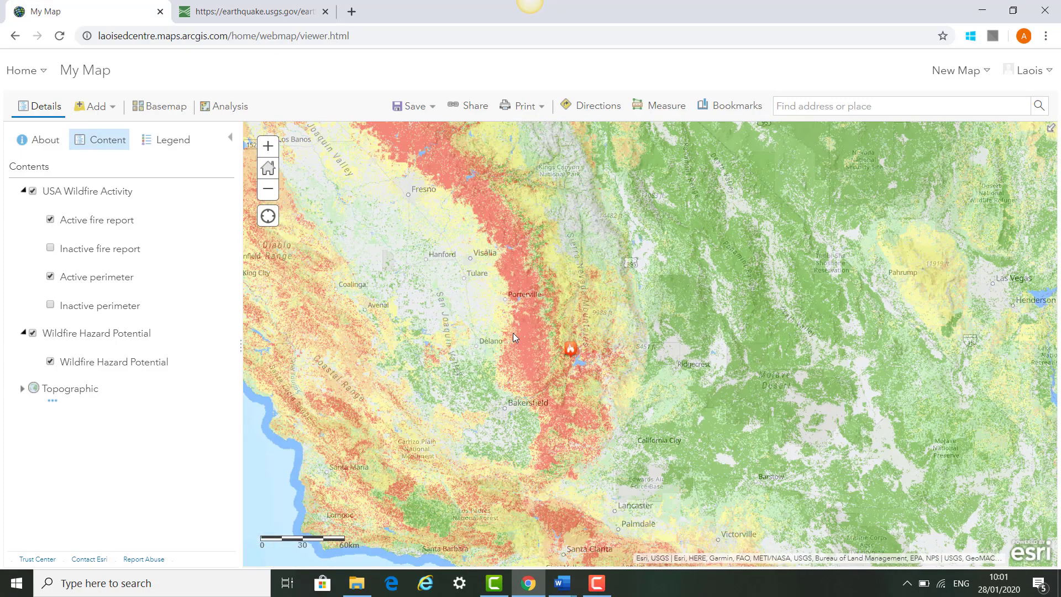
{"action": "left_click", "coordinate": [569, 349]}
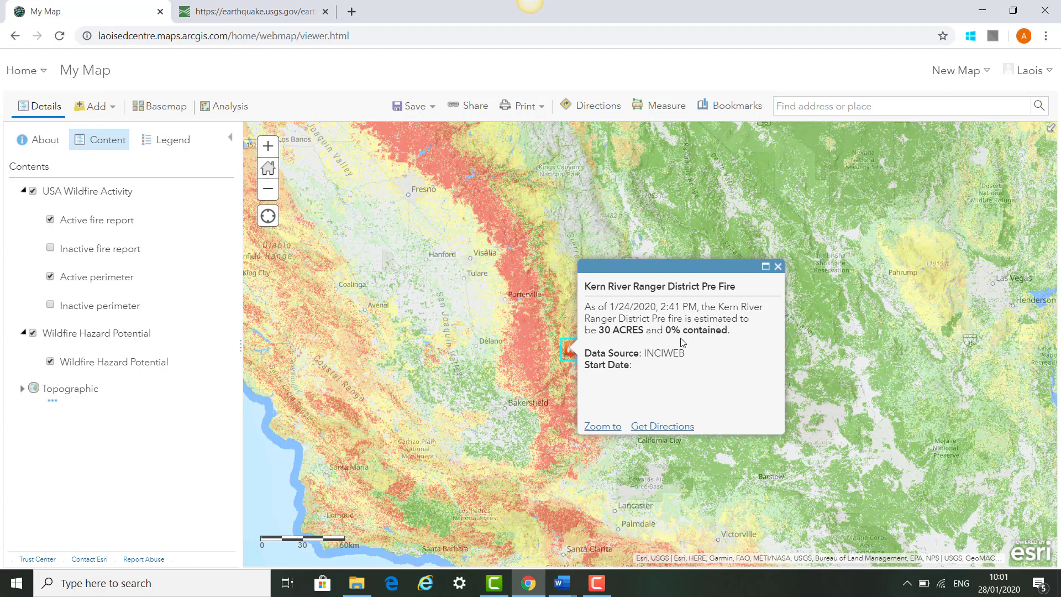
{"action": "left_click", "coordinate": [778, 268]}
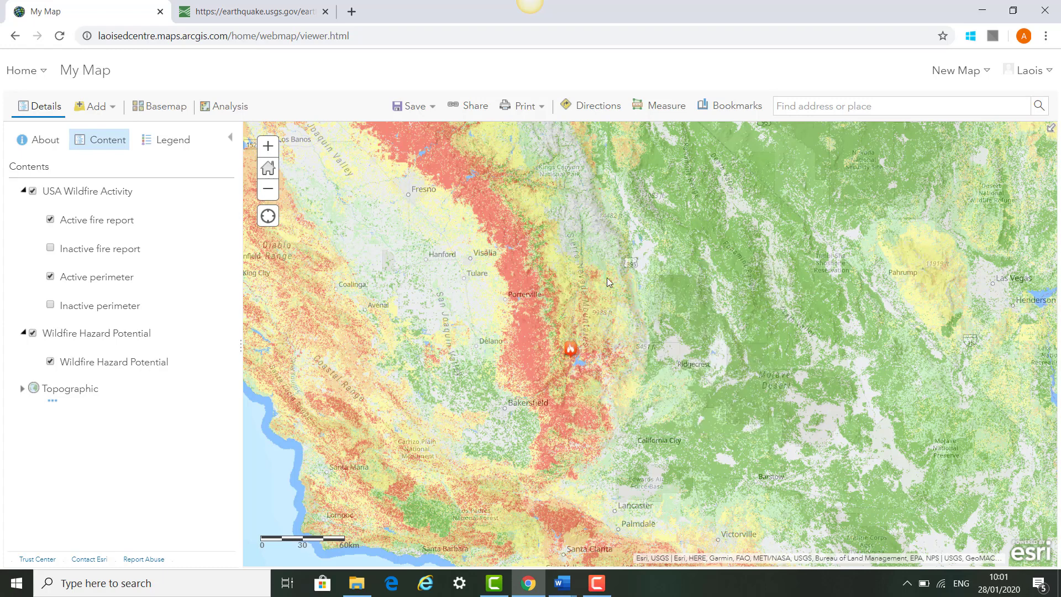
{"action": "left_click", "coordinate": [166, 149]}
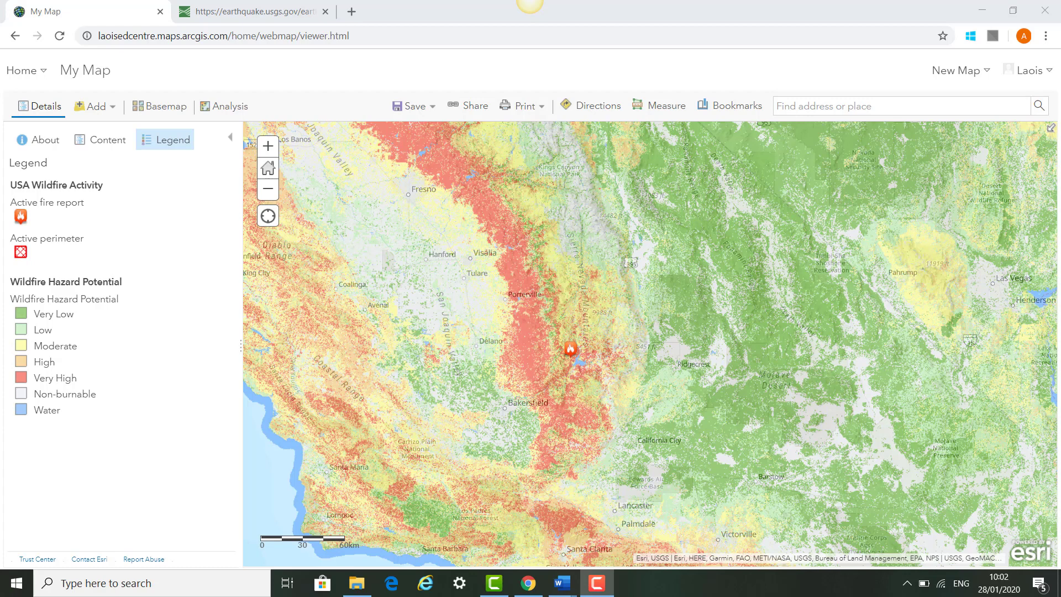
Save the map with the title "Wildfire Map" and the tag "wildfire"
{"action": "left_click", "coordinate": [415, 107]}
{"action": "left_click", "coordinate": [412, 152]}
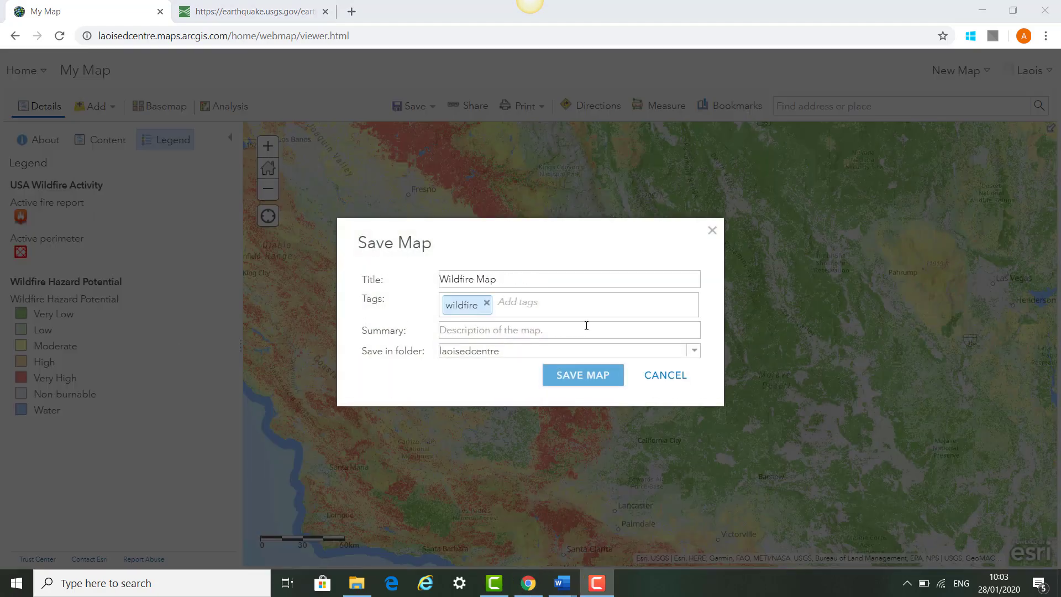
{"action": "left_click", "coordinate": [589, 374]}
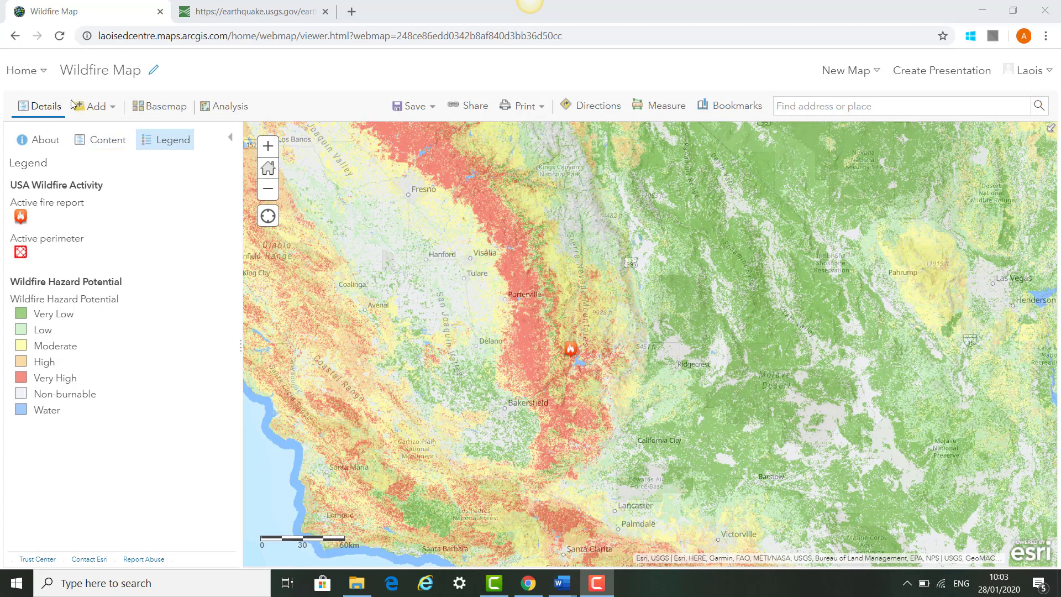
Go to the saved content, review the Earthquake Map's item details, and open that map in Map Viewer
{"action": "left_click", "coordinate": [31, 79]}
{"action": "left_click", "coordinate": [39, 209]}
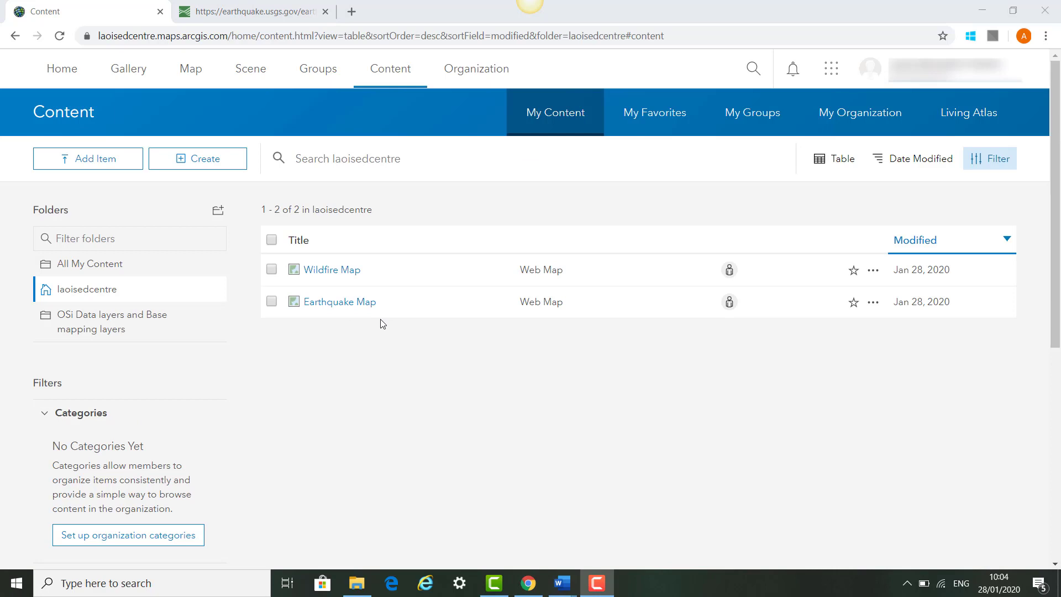
{"action": "left_click", "coordinate": [339, 307]}
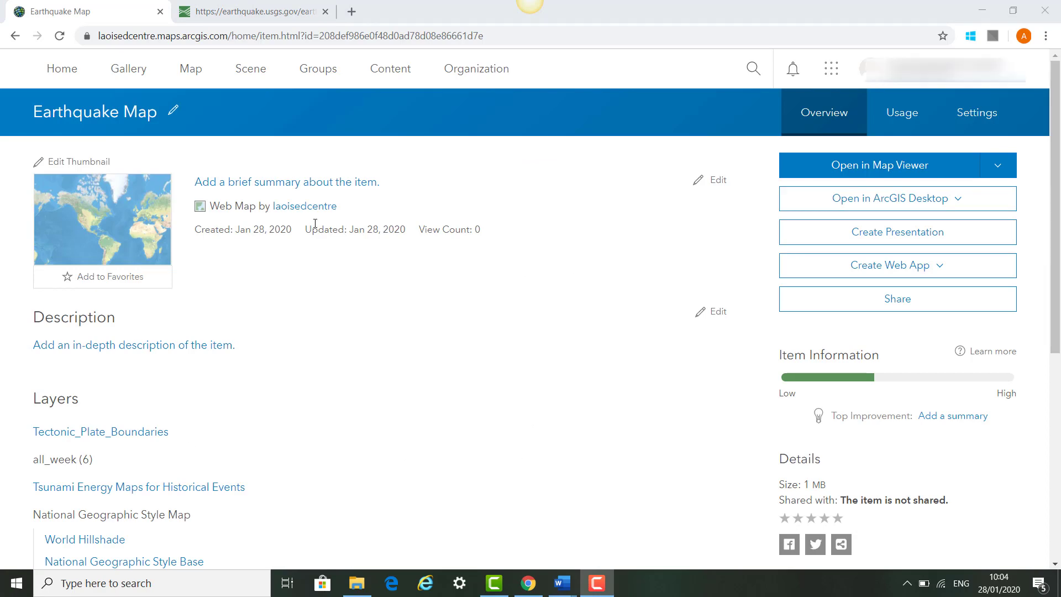
{"action": "scroll", "coordinate": [234, 419], "scroll_direction": "down", "scroll_amount": 2}
{"action": "scroll", "coordinate": [234, 419], "scroll_direction": "up", "scroll_amount": 2}
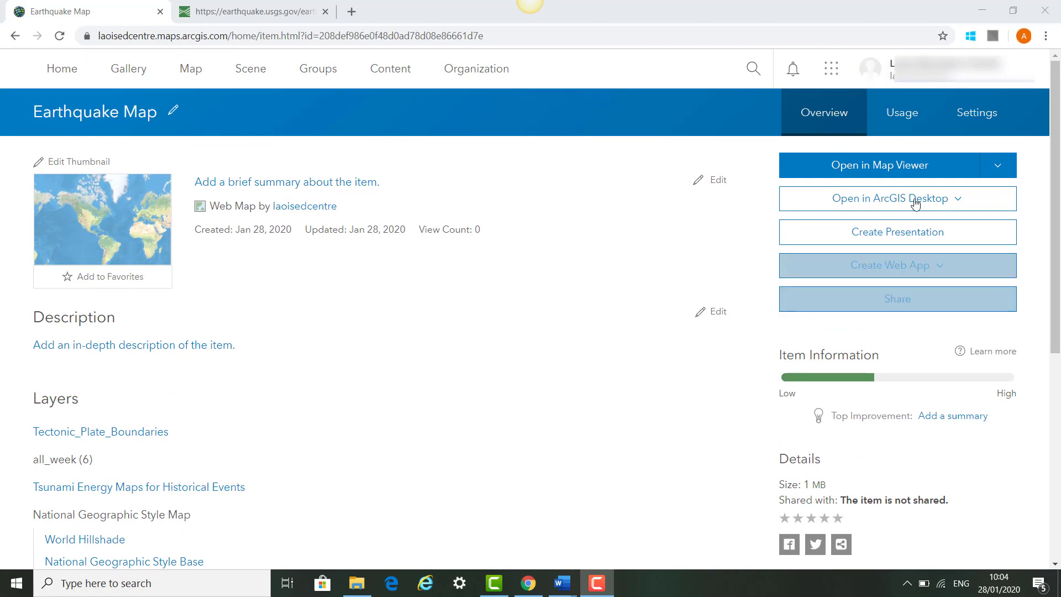
{"action": "left_click", "coordinate": [901, 167]}
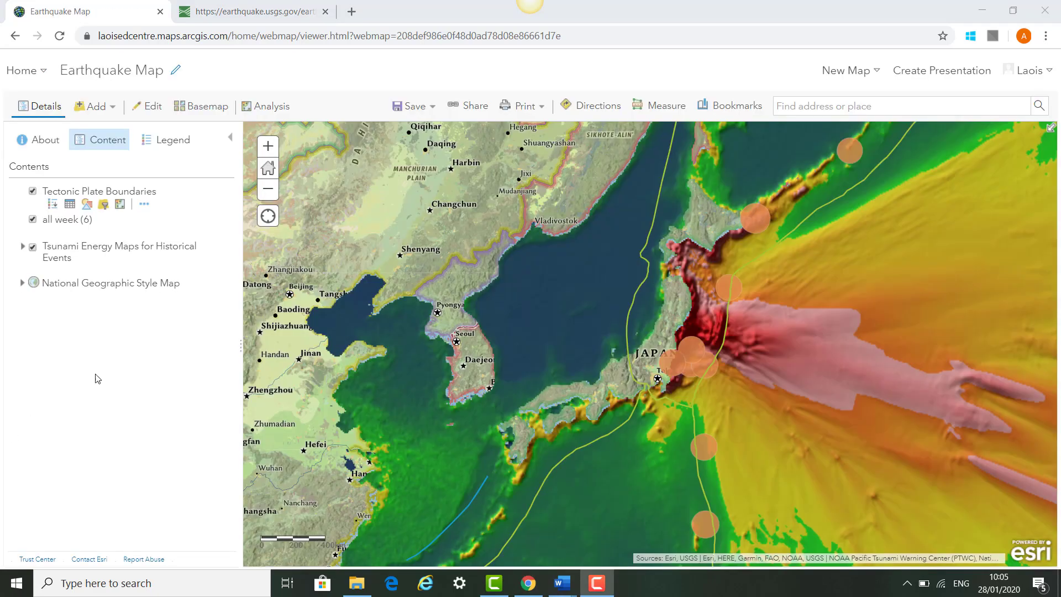
Share the Earthquake Map with Everyone (public), select its short link, and finish sharing
{"action": "left_click", "coordinate": [471, 110]}
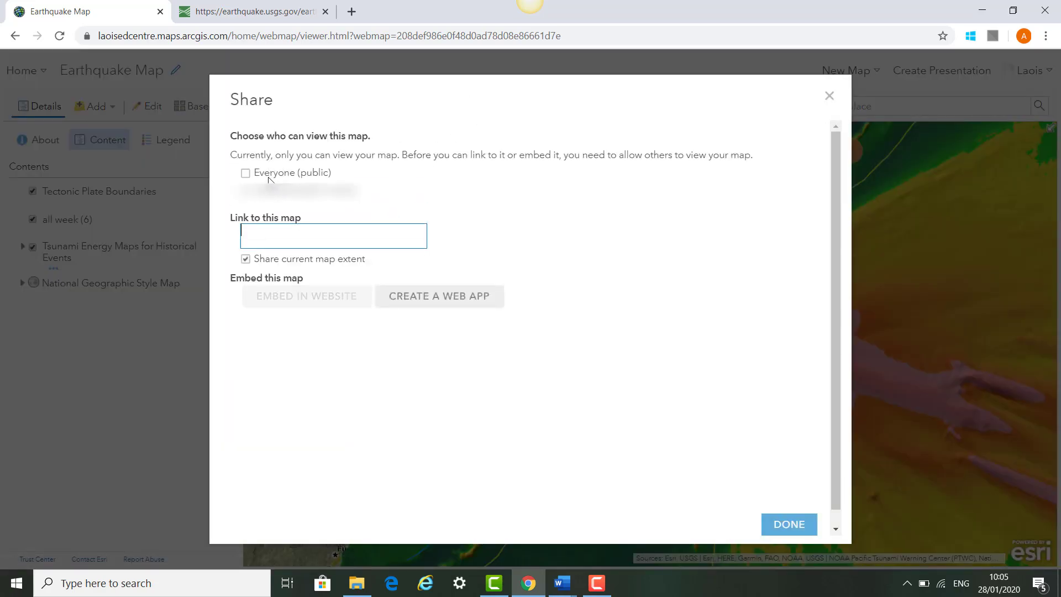
{"action": "left_click", "coordinate": [246, 175]}
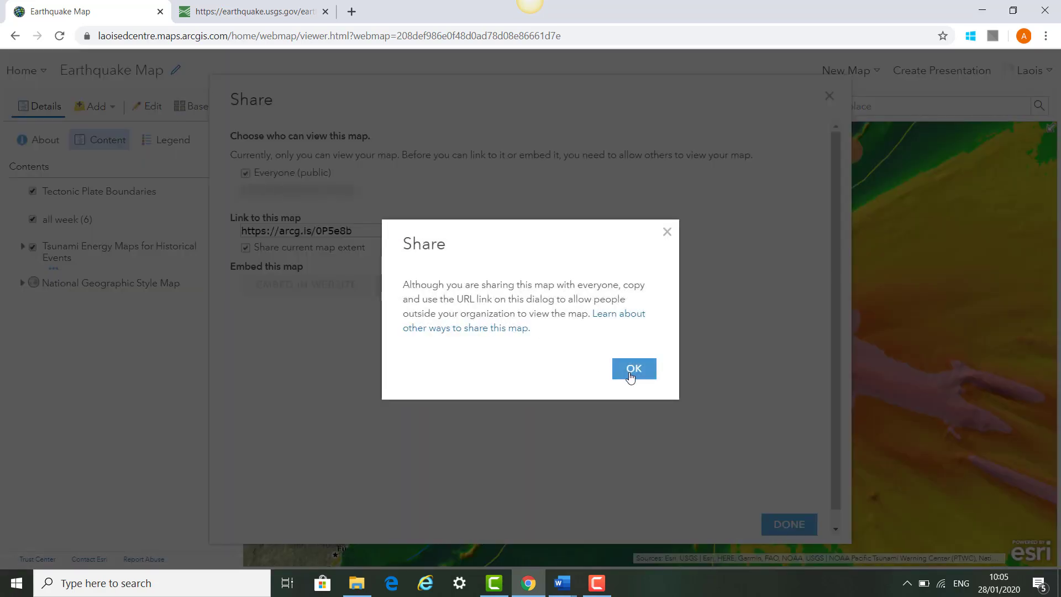
{"action": "left_click", "coordinate": [630, 375]}
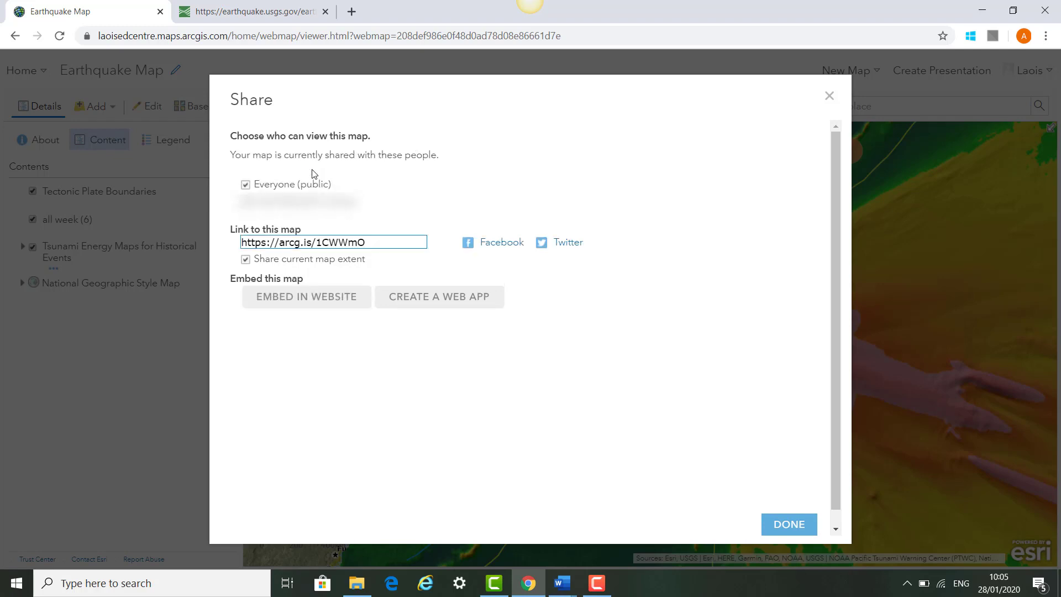
{"action": "left_click_drag", "start_coordinate": [369, 244], "coordinate": [239, 247]}
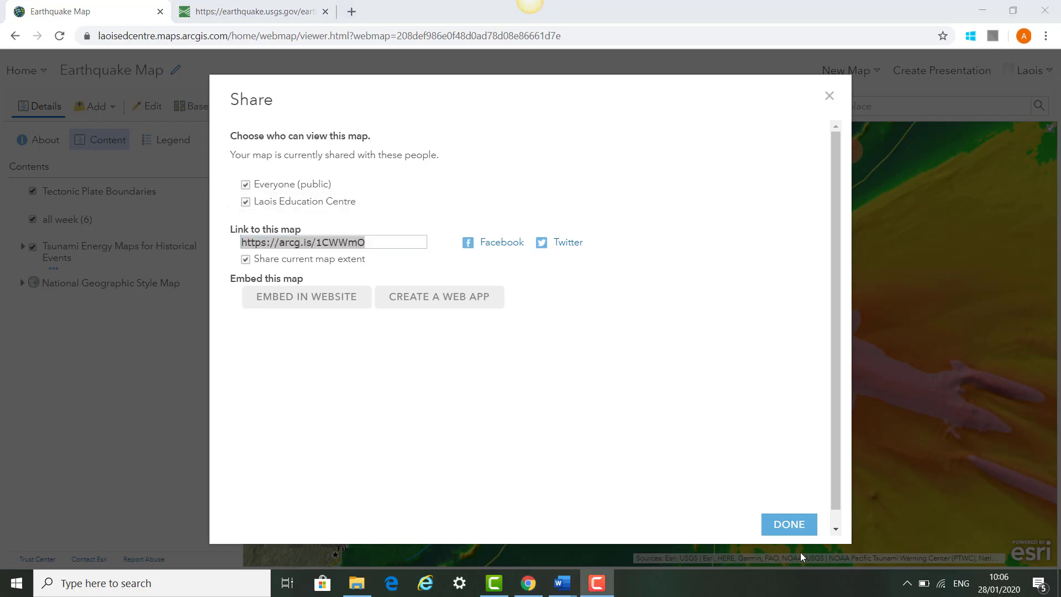
{"action": "left_click", "coordinate": [789, 524]}
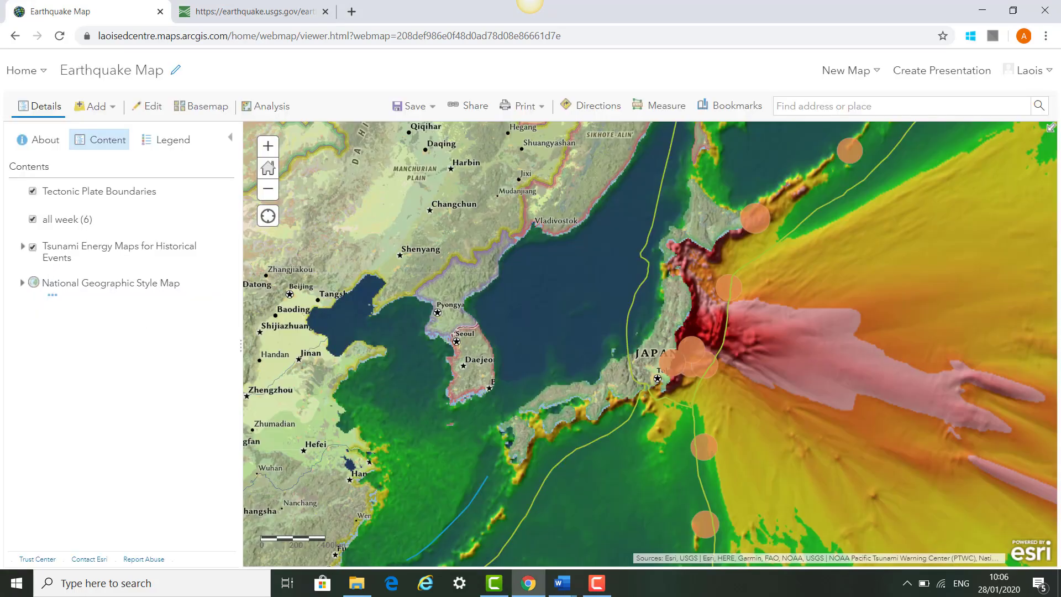